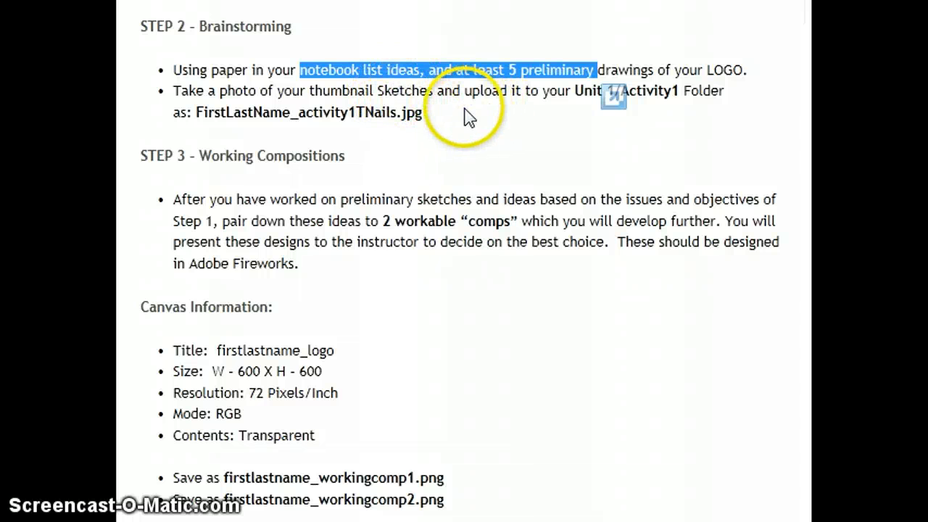
Step: Review the thumbnail upload file name, the canvas information and the working comp file names in the logo assignment instructions
{"action": "left_click_drag", "start_coordinate": [424, 116], "coordinate": [219, 116]}
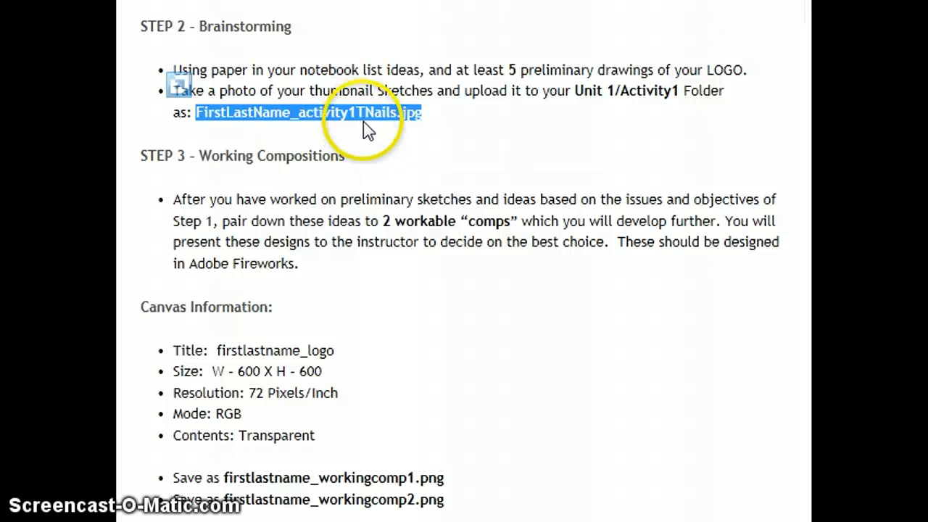
{"action": "left_click", "coordinate": [473, 139]}
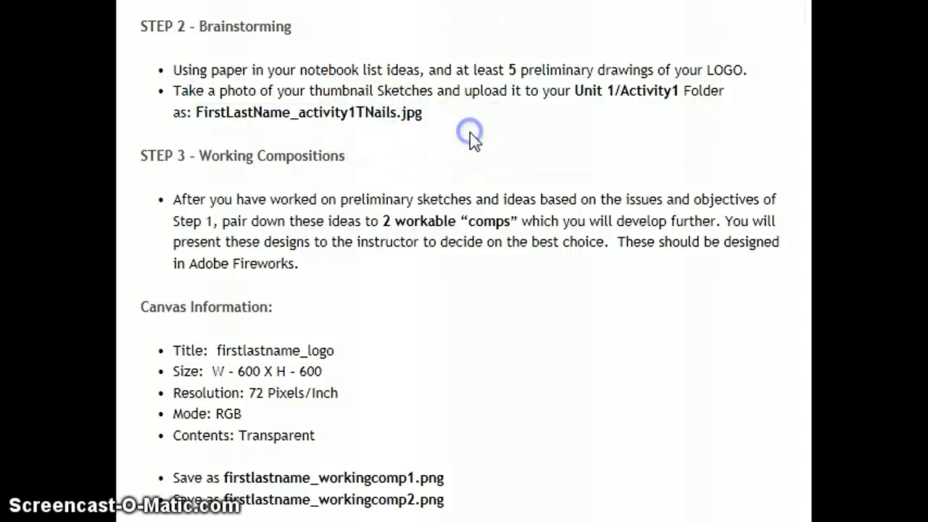
{"action": "scroll", "coordinate": [472, 140], "scroll_direction": "down", "scroll_amount": 2}
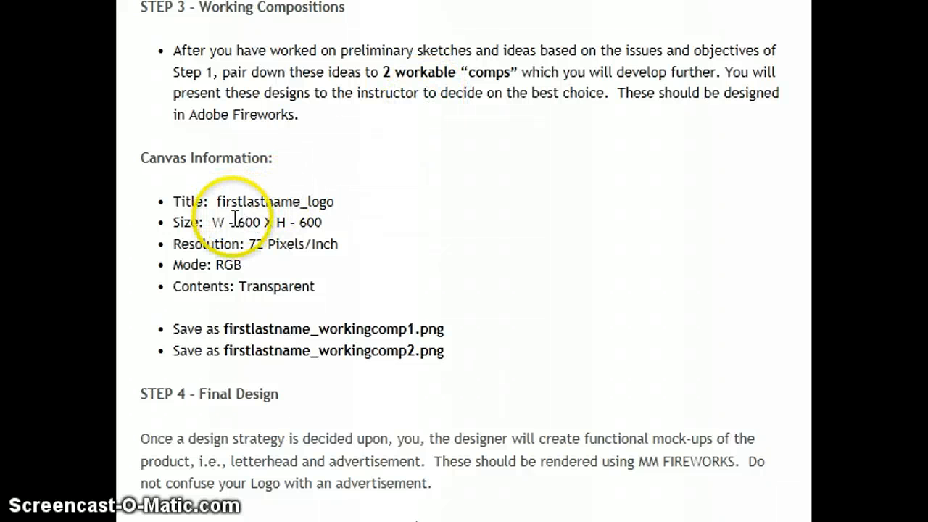
{"action": "left_click_drag", "start_coordinate": [235, 220], "coordinate": [330, 222]}
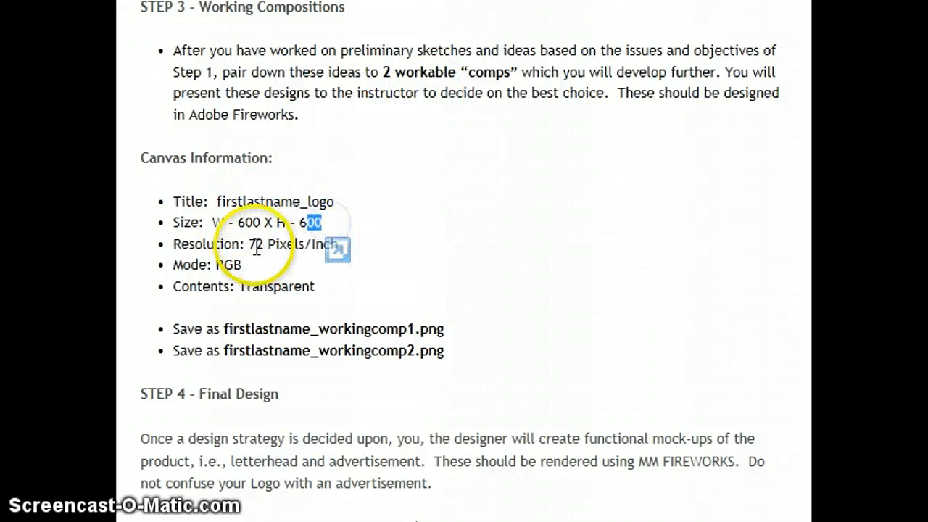
{"action": "left_click_drag", "start_coordinate": [249, 245], "coordinate": [298, 250]}
{"action": "left_click_drag", "start_coordinate": [225, 265], "coordinate": [284, 287]}
{"action": "left_click", "coordinate": [284, 287]}
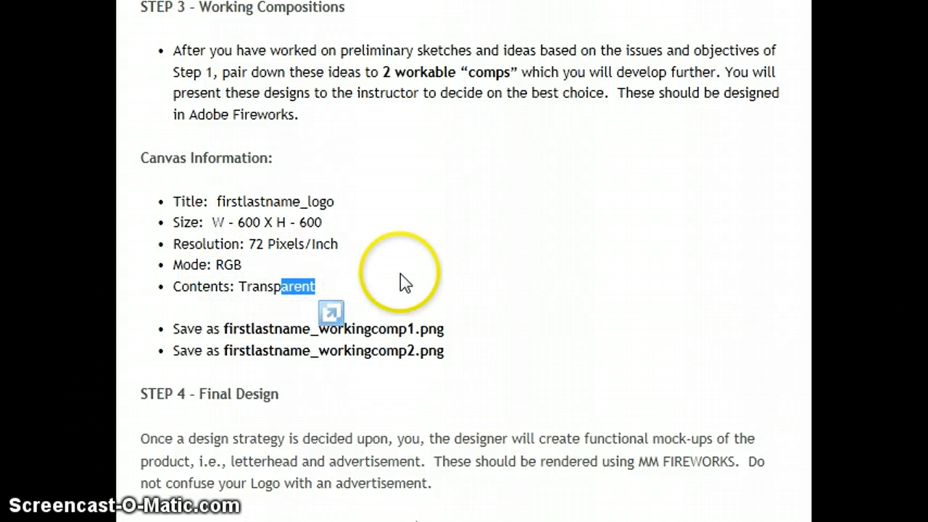
{"action": "scroll", "coordinate": [403, 282], "scroll_direction": "down", "scroll_amount": 2}
{"action": "left_click", "coordinate": [442, 190]}
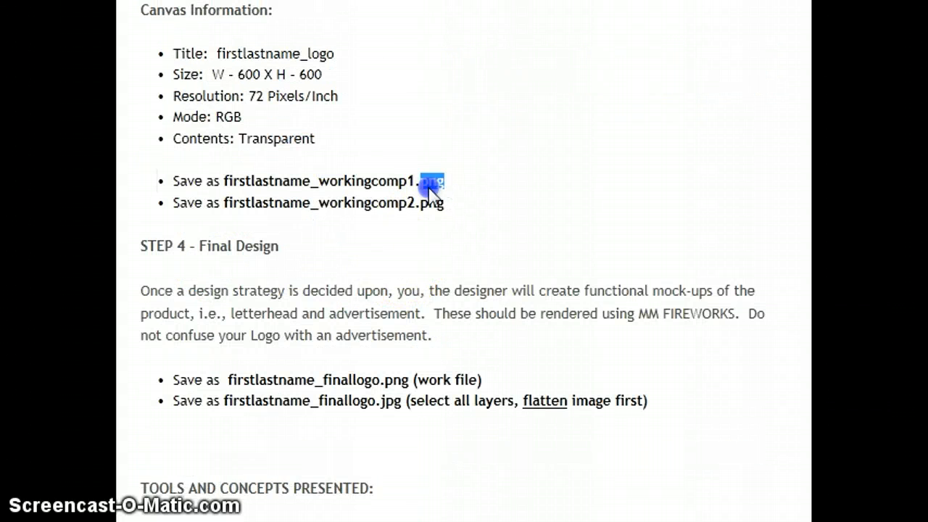
{"action": "left_click_drag", "start_coordinate": [429, 185], "coordinate": [245, 187]}
{"action": "left_click", "coordinate": [330, 191]}
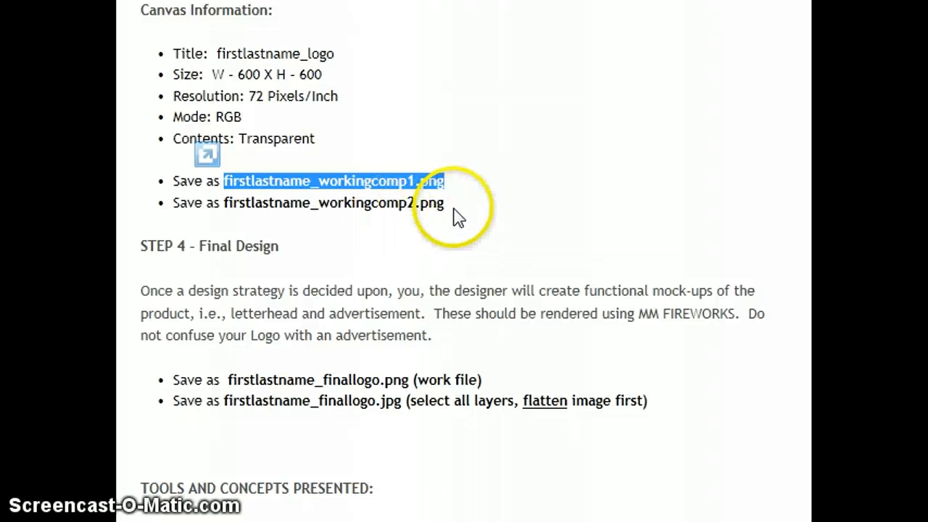
{"action": "left_click_drag", "start_coordinate": [452, 208], "coordinate": [205, 72]}
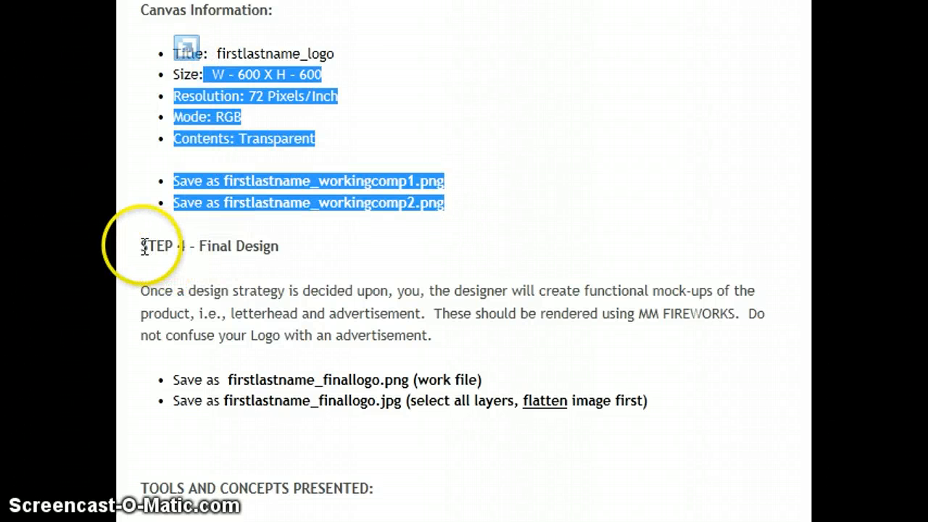
Step: Read the Step 4 Final Design requirements and the list of tools and concepts presented, and return to the logo presentation
{"action": "left_click", "coordinate": [192, 247]}
{"action": "triple_click", "coordinate": [192, 248]}
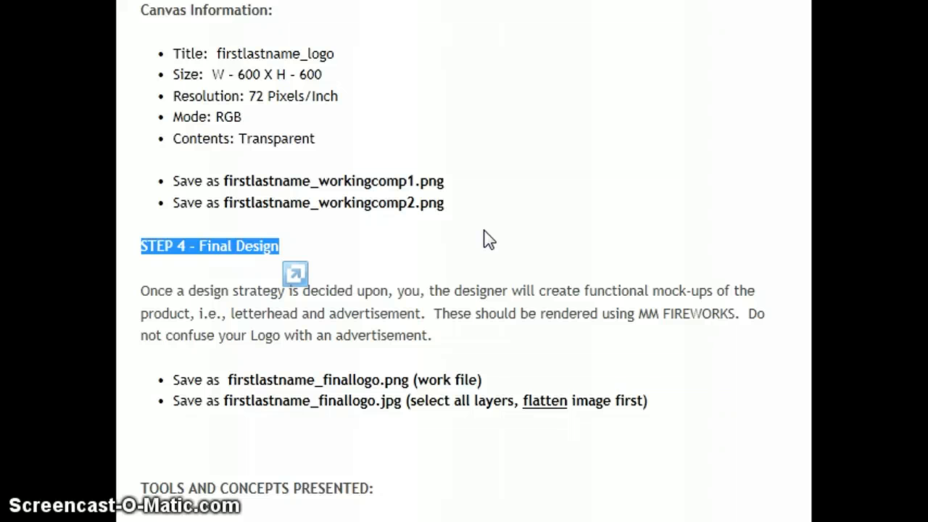
{"action": "scroll", "coordinate": [487, 239], "scroll_direction": "down", "scroll_amount": 2}
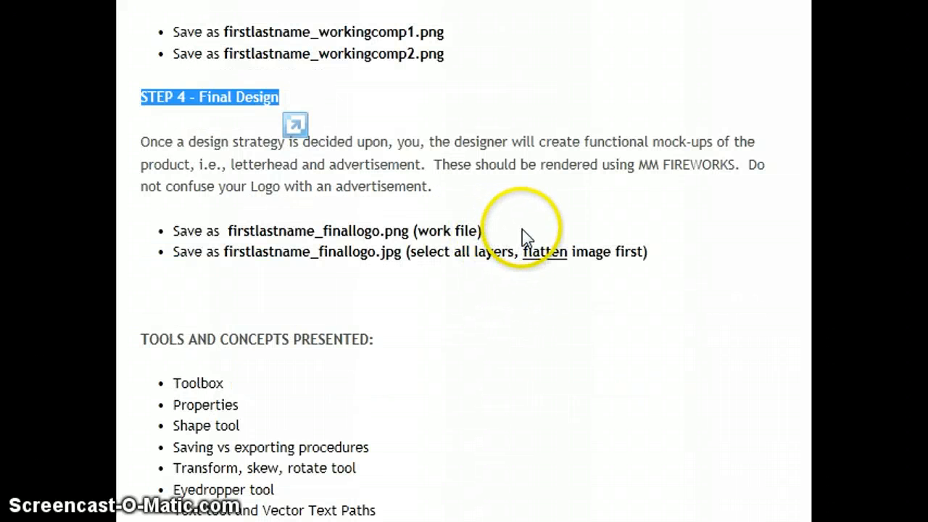
{"action": "scroll", "coordinate": [522, 229], "scroll_direction": "down", "scroll_amount": 4}
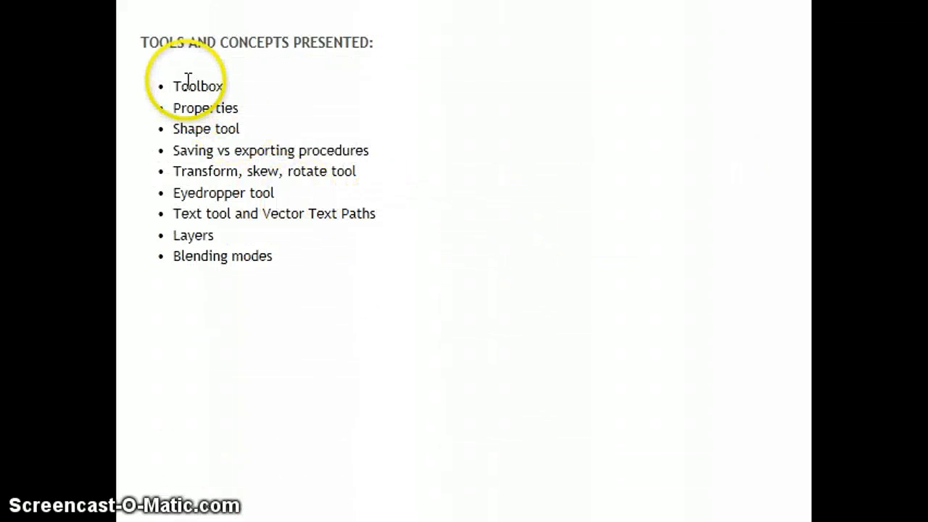
{"action": "left_click_drag", "start_coordinate": [174, 86], "coordinate": [234, 95]}
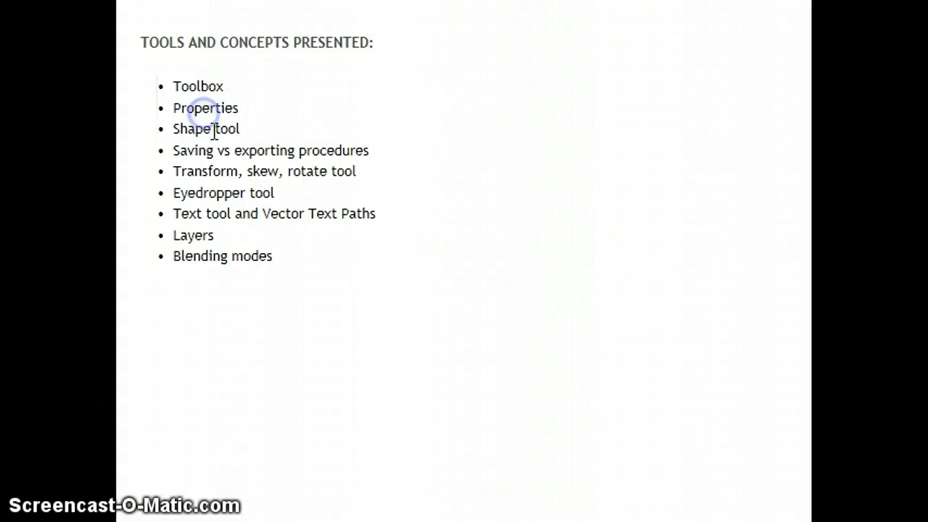
{"action": "left_click_drag", "start_coordinate": [182, 129], "coordinate": [291, 143]}
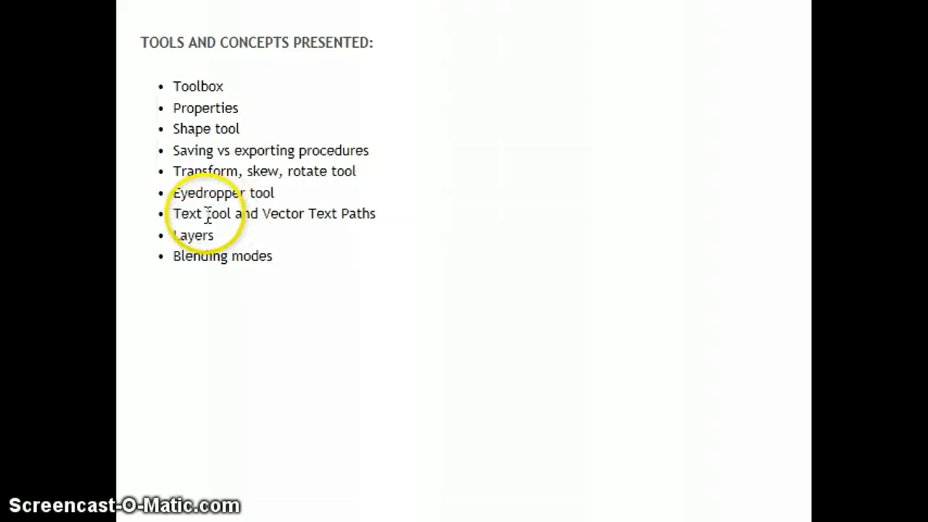
{"action": "left_click_drag", "start_coordinate": [215, 220], "coordinate": [266, 224]}
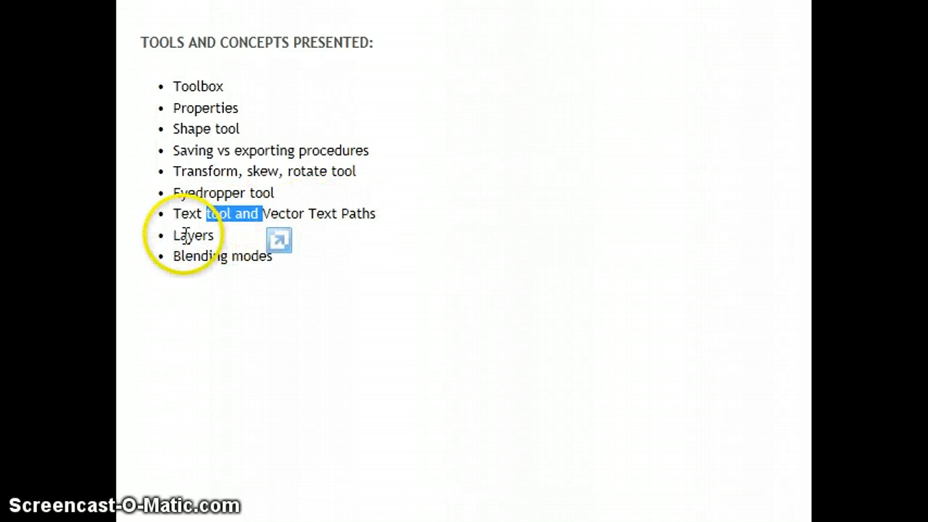
{"action": "left_click", "coordinate": [201, 258]}
{"action": "scroll", "coordinate": [420, 256], "scroll_direction": "down", "scroll_amount": 2}
{"action": "scroll", "coordinate": [420, 256], "scroll_direction": "down", "scroll_amount": 3}
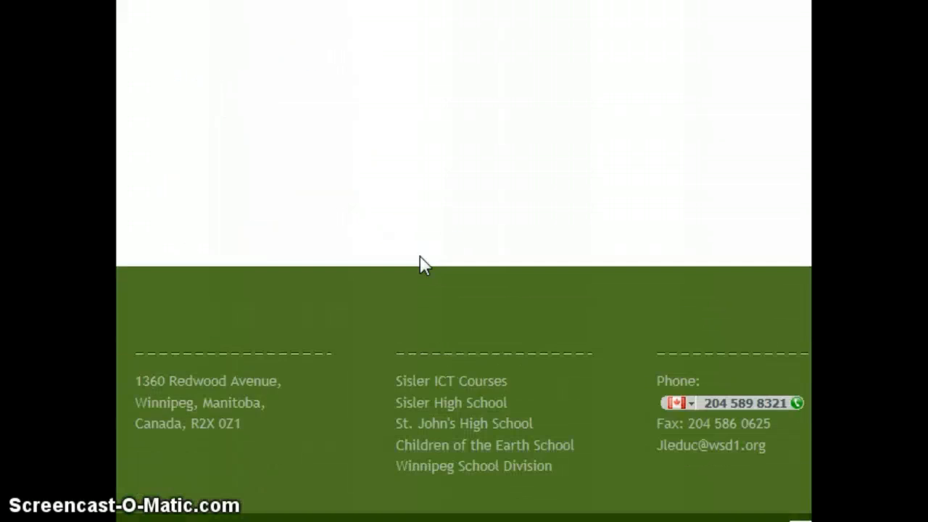
{"action": "scroll", "coordinate": [420, 255], "scroll_direction": "up", "scroll_amount": 20}
{"action": "scroll", "coordinate": [420, 256], "scroll_direction": "up", "scroll_amount": 2}
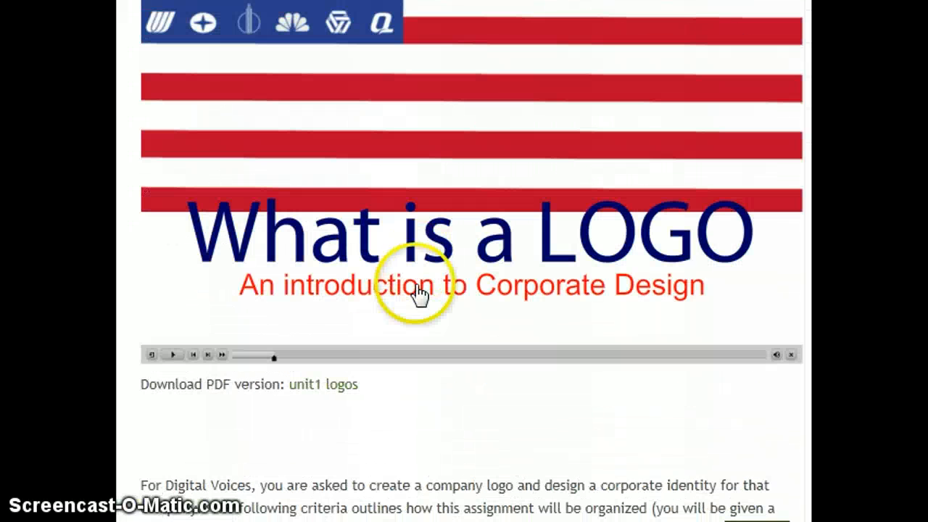
Step: Switch to Adobe Fireworks and create a new PNG document, 600 x 600 pixels at 72 pixels/inch with a transparent canvas
{"action": "left_click", "coordinate": [242, 515]}
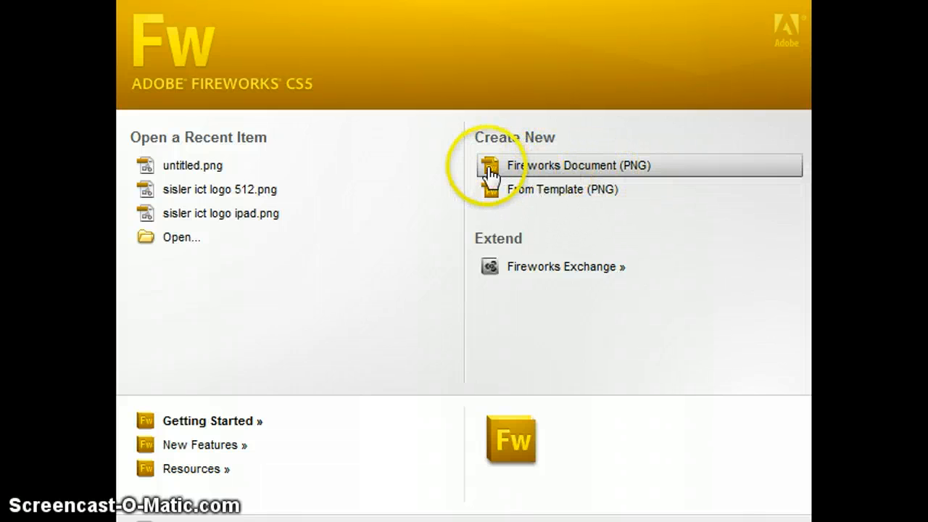
{"action": "left_click", "coordinate": [560, 167]}
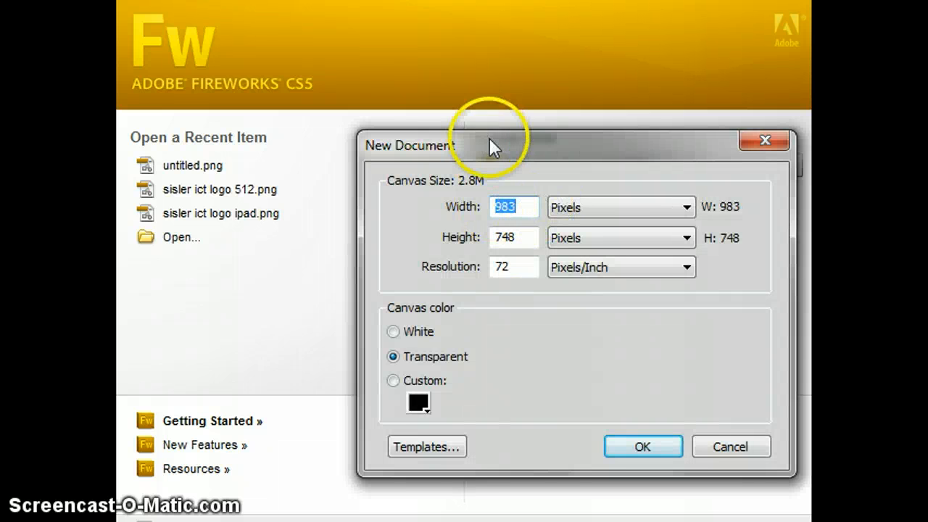
{"action": "left_click_drag", "start_coordinate": [492, 143], "coordinate": [411, 84]}
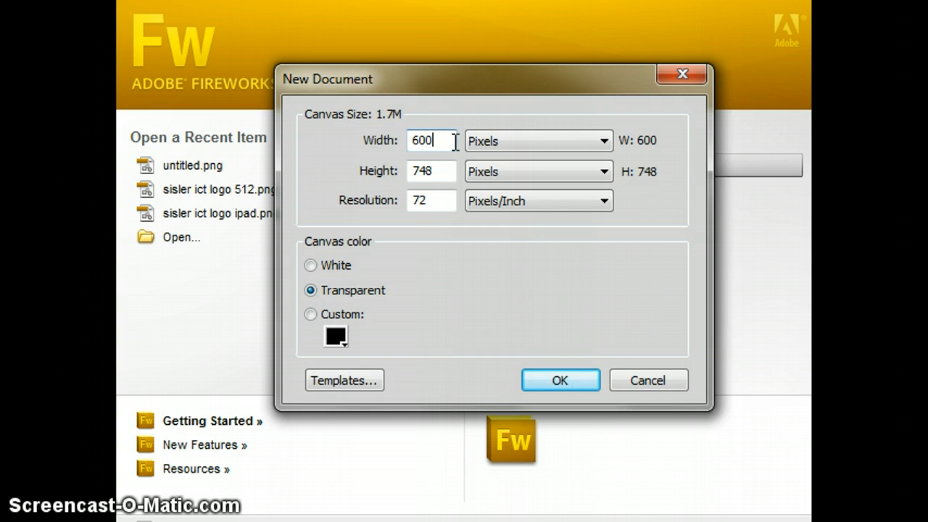
{"action": "left_click_drag", "start_coordinate": [435, 171], "coordinate": [408, 170]}
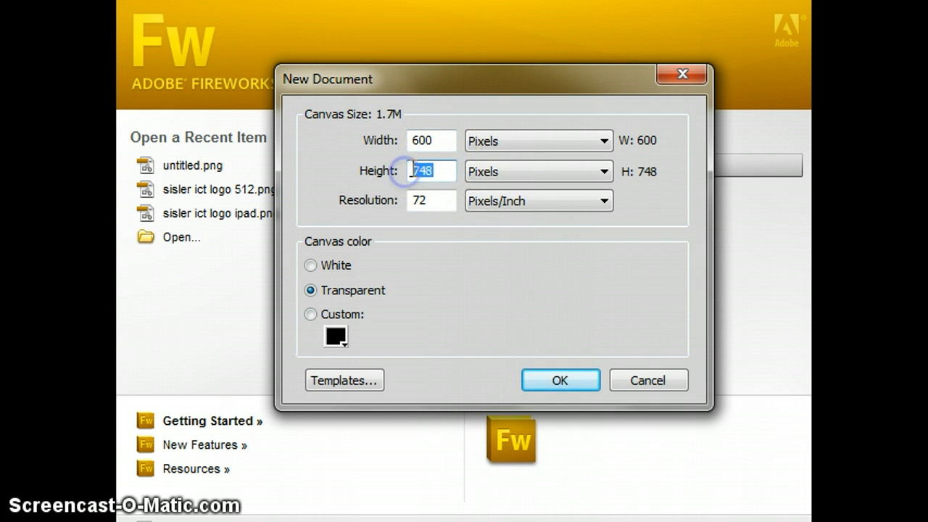
{"action": "left_click", "coordinate": [438, 200]}
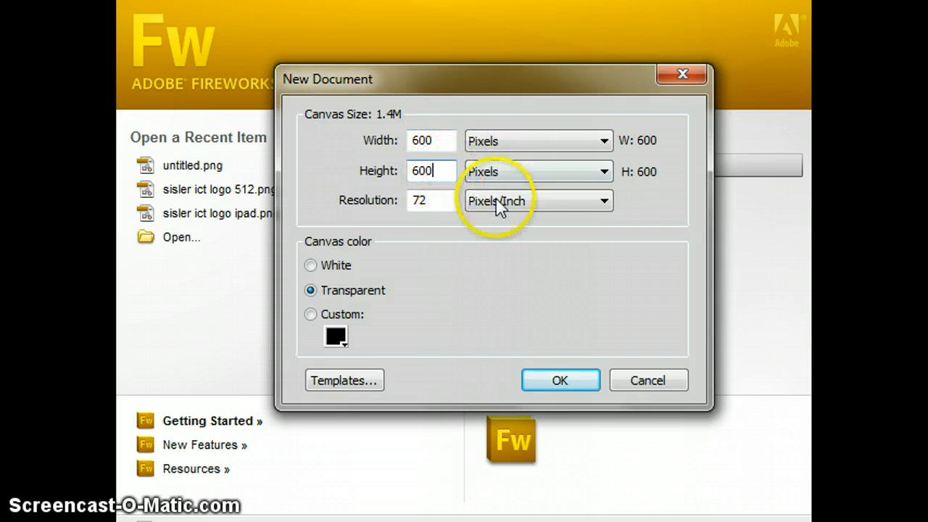
{"action": "left_click", "coordinate": [560, 381]}
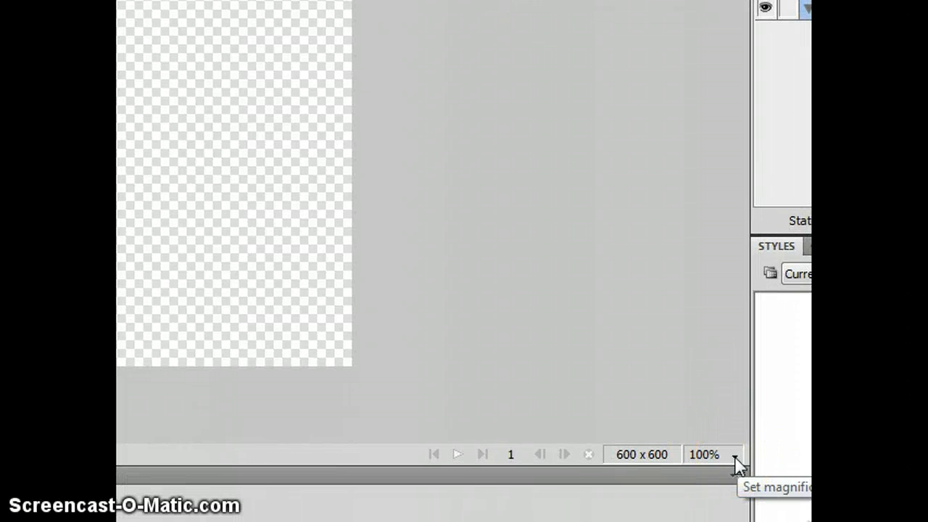
Step: Set the document magnification to 50% and restore it to 100%
{"action": "left_click", "coordinate": [734, 458]}
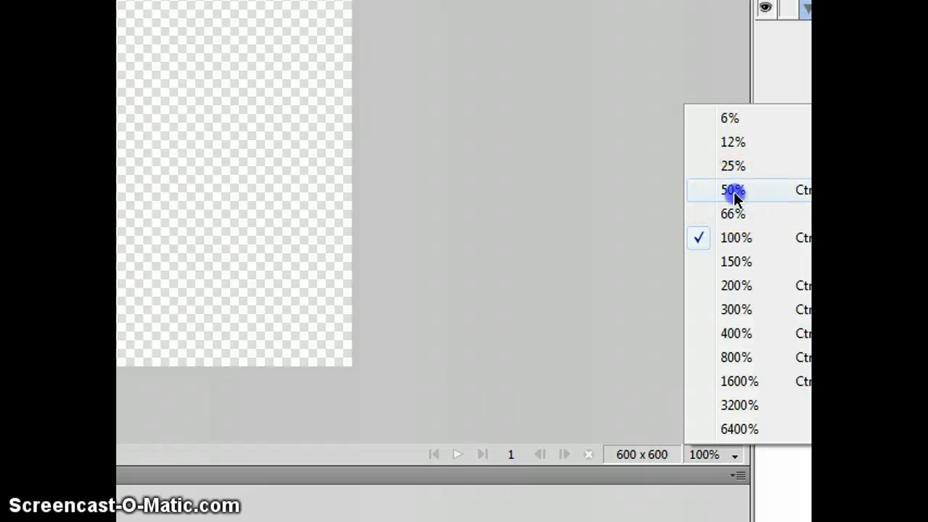
{"action": "left_click", "coordinate": [734, 197]}
{"action": "left_click", "coordinate": [734, 456]}
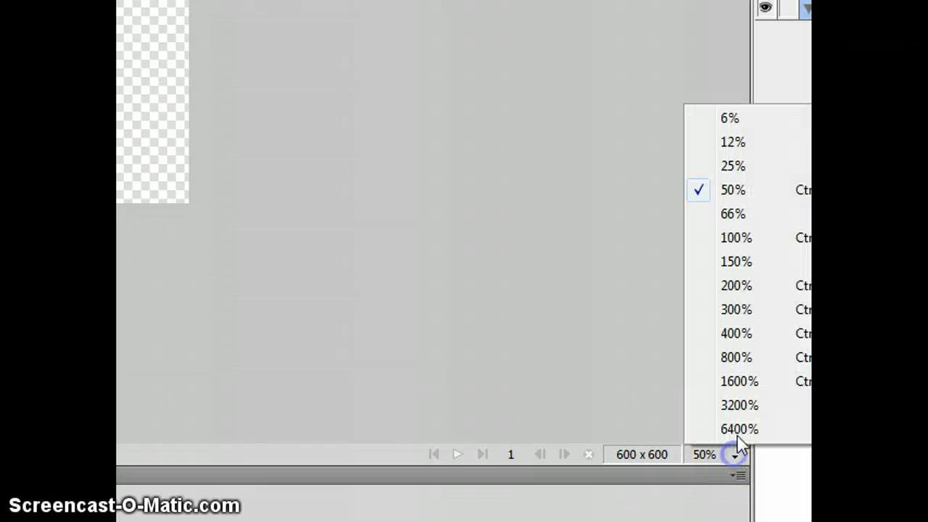
{"action": "left_click", "coordinate": [749, 242]}
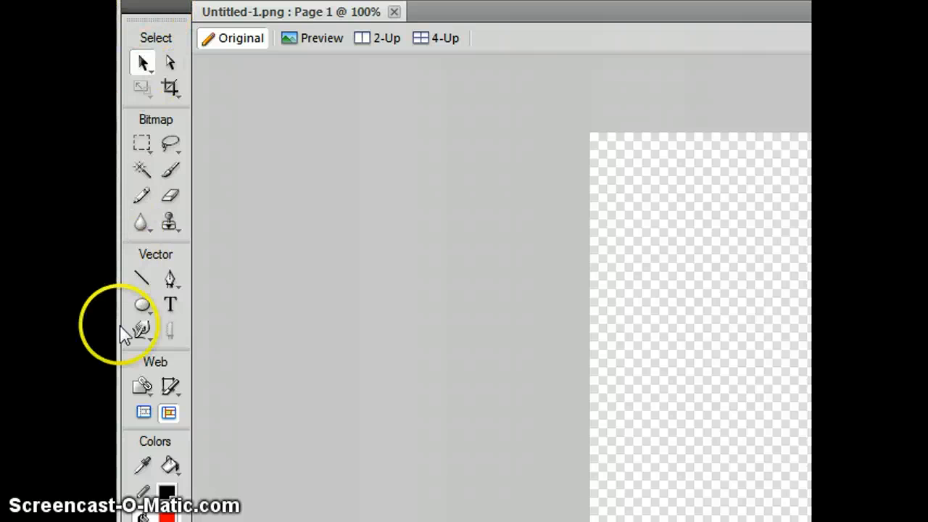
Step: Undock the toolbox so it floats beside the canvas, and try the Select Behind and Subselection tools
{"action": "left_click_drag", "start_coordinate": [155, 13], "coordinate": [504, 24]}
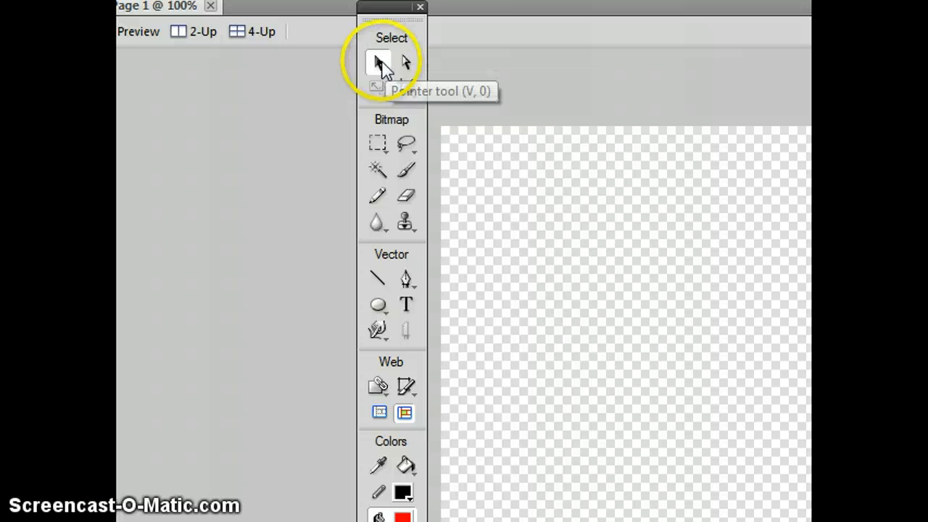
{"action": "left_click_drag", "start_coordinate": [381, 67], "coordinate": [446, 90]}
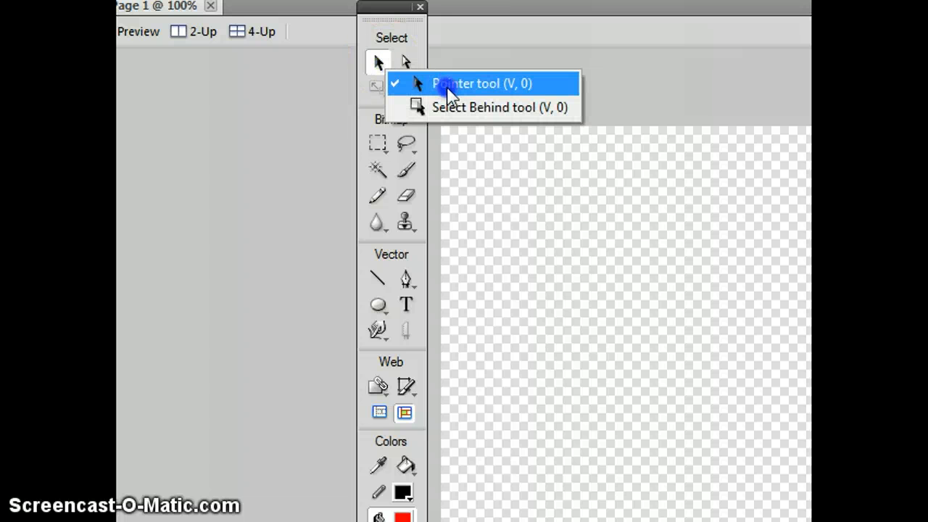
{"action": "left_click_drag", "start_coordinate": [448, 87], "coordinate": [455, 112]}
{"action": "left_click", "coordinate": [405, 64]}
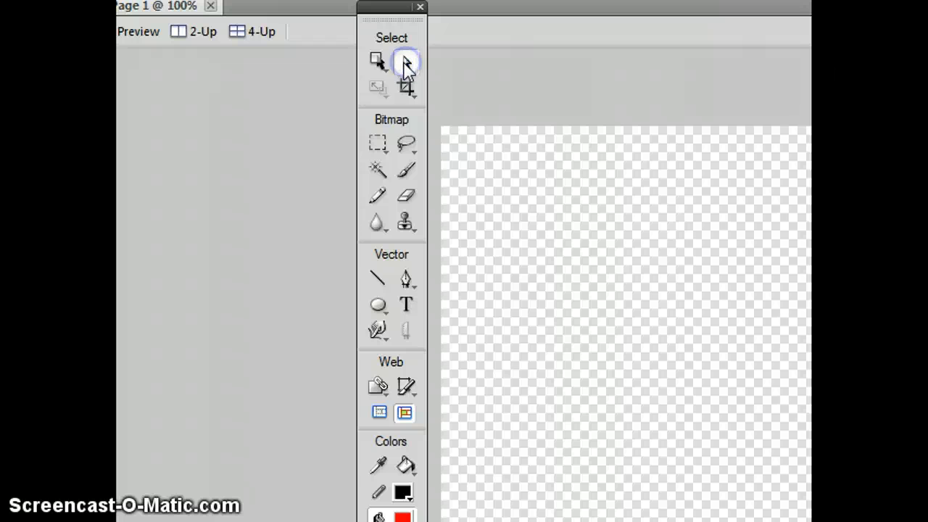
{"action": "left_click", "coordinate": [384, 64]}
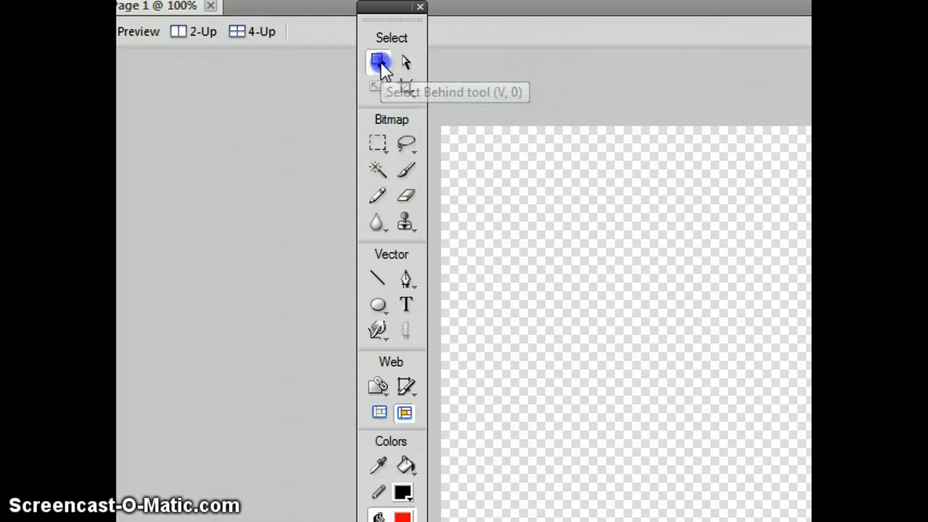
{"action": "left_click", "coordinate": [476, 11]}
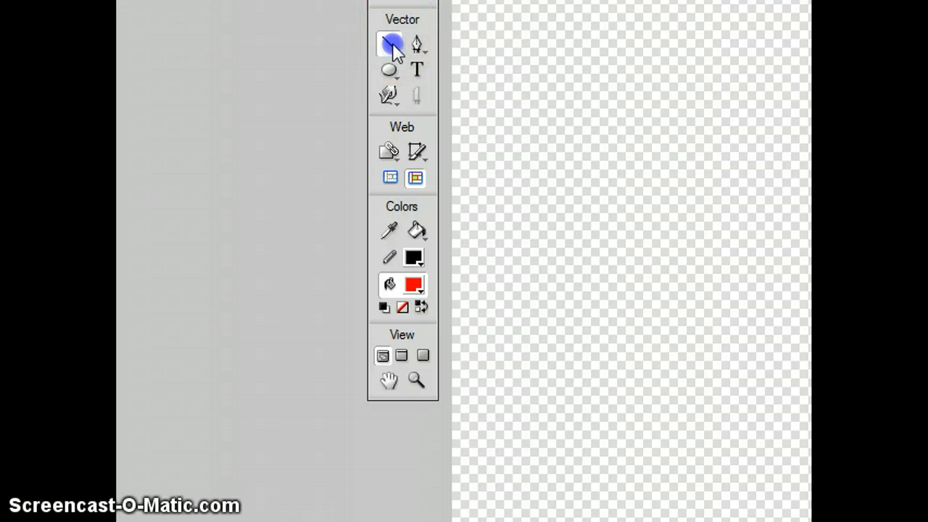
Step: Look through the Pen tool variants and the available vector shape tools, and select the Text tool
{"action": "left_click", "coordinate": [416, 45]}
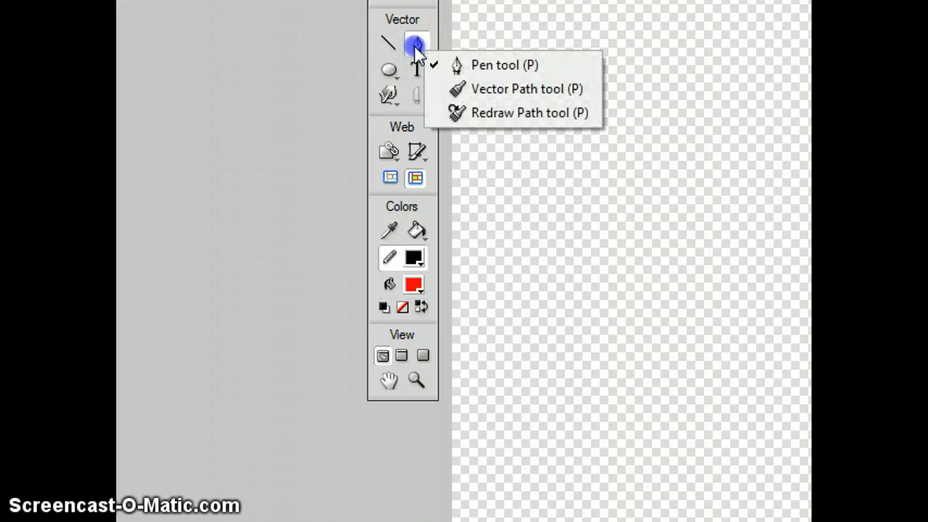
{"action": "left_click_drag", "start_coordinate": [416, 48], "coordinate": [524, 65]}
{"action": "left_click", "coordinate": [389, 70]}
{"action": "left_click_drag", "start_coordinate": [390, 70], "coordinate": [390, 70]}
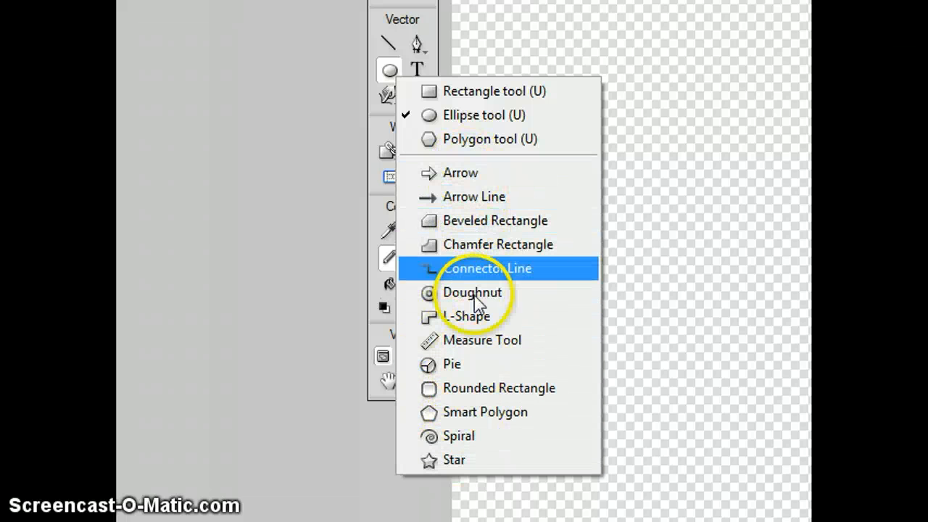
{"action": "left_click", "coordinate": [419, 70]}
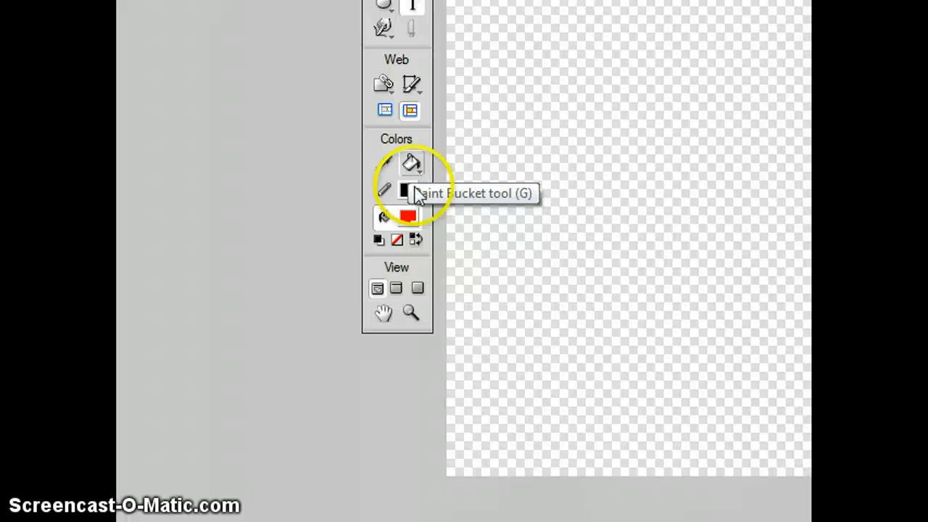
Step: Select the Eyedropper tool and make the stroke colour the active colour
{"action": "left_click", "coordinate": [385, 166]}
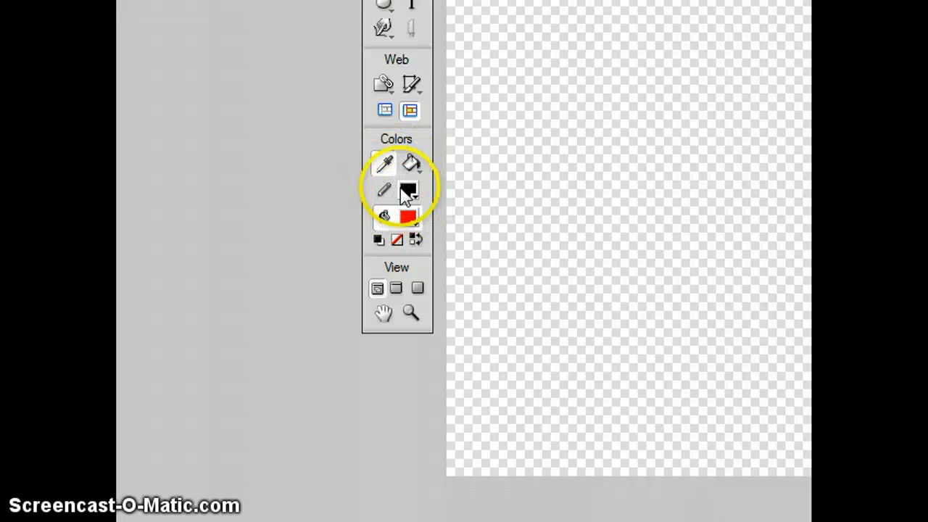
{"action": "left_click", "coordinate": [385, 192]}
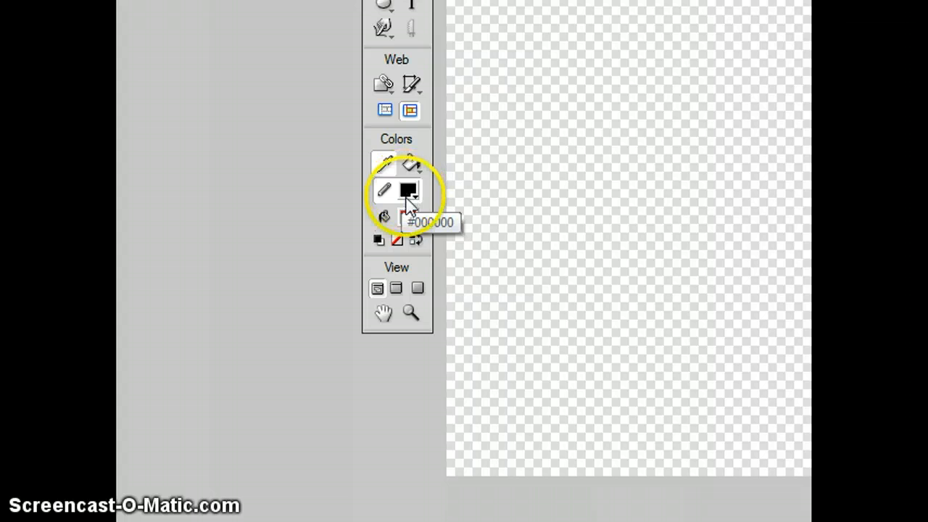
Step: Set the stroke colour to dark magenta and the fill colour to light green #99CC99
{"action": "left_click", "coordinate": [407, 218]}
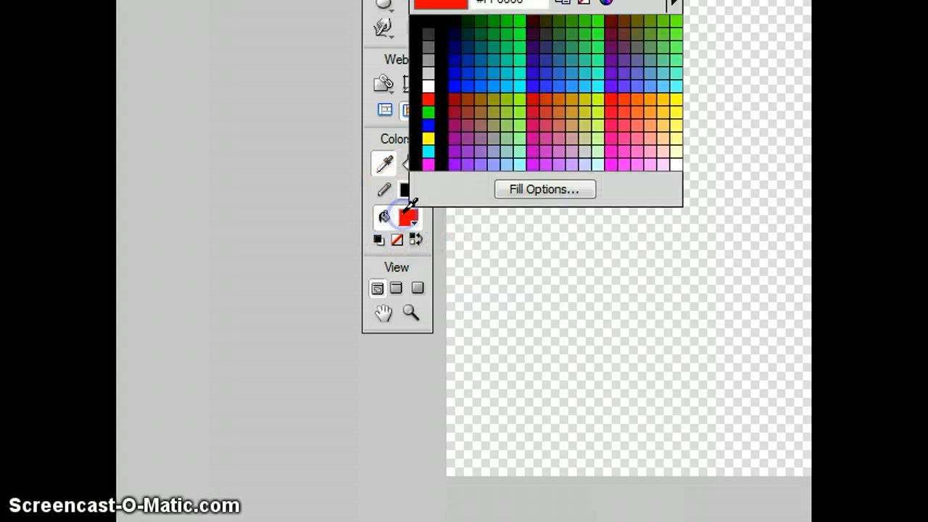
{"action": "left_click", "coordinate": [408, 210]}
{"action": "left_click", "coordinate": [408, 190]}
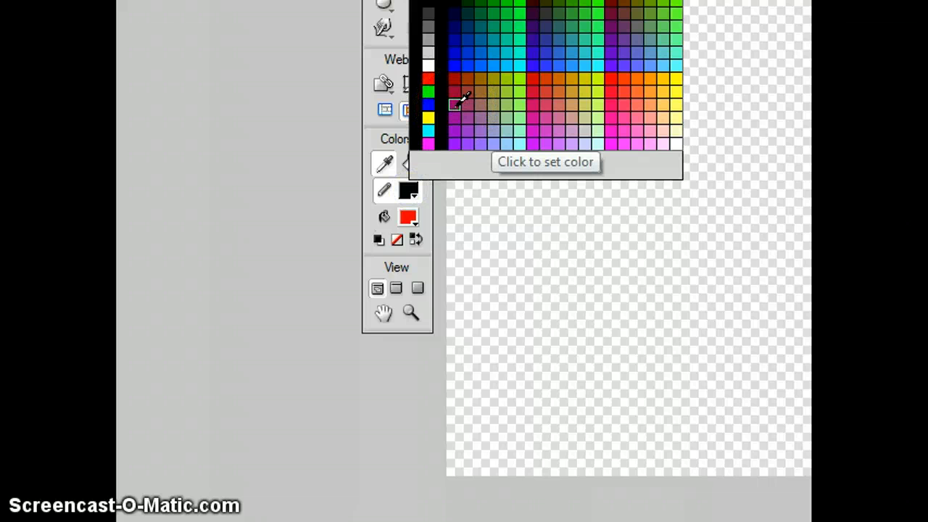
{"action": "left_click", "coordinate": [455, 103]}
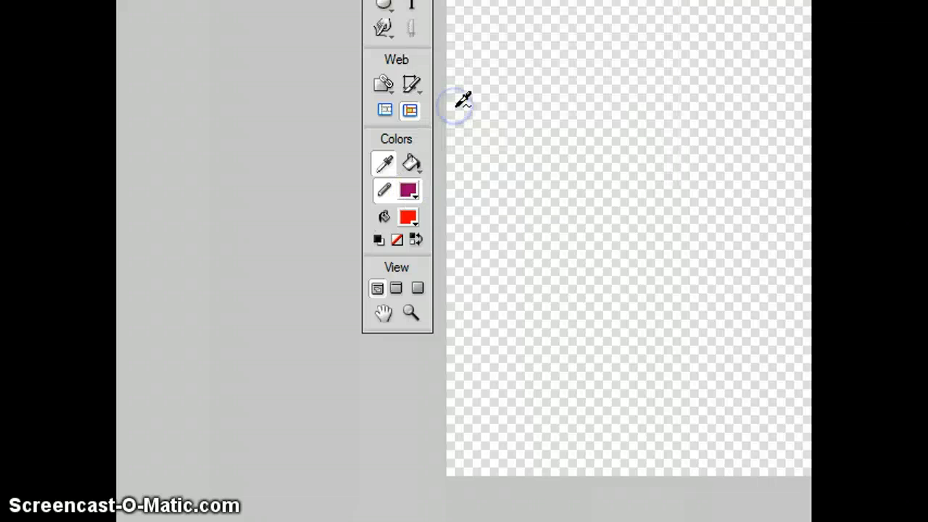
{"action": "left_click", "coordinate": [408, 217]}
{"action": "left_click", "coordinate": [508, 138]}
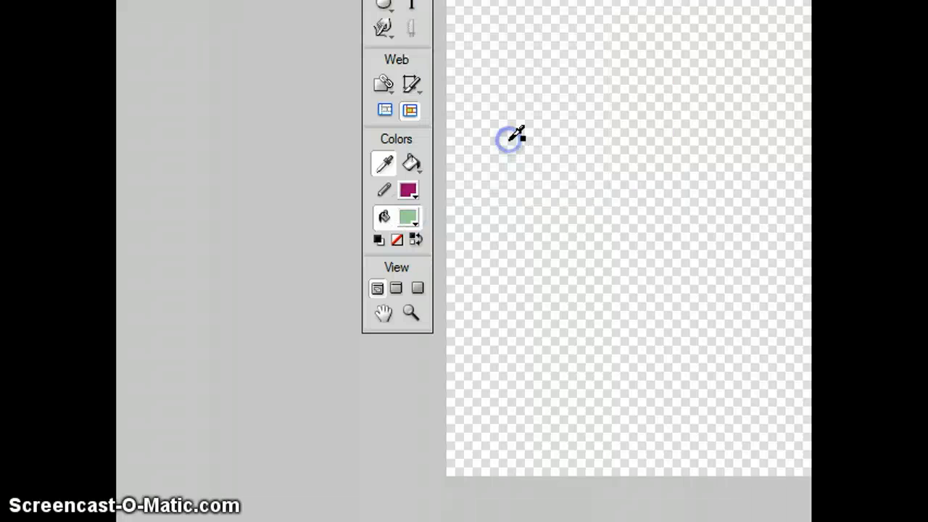
Step: Look at the edge and texture settings in the fill options, leaving them as they are
{"action": "left_click", "coordinate": [410, 215]}
{"action": "left_click", "coordinate": [529, 190]}
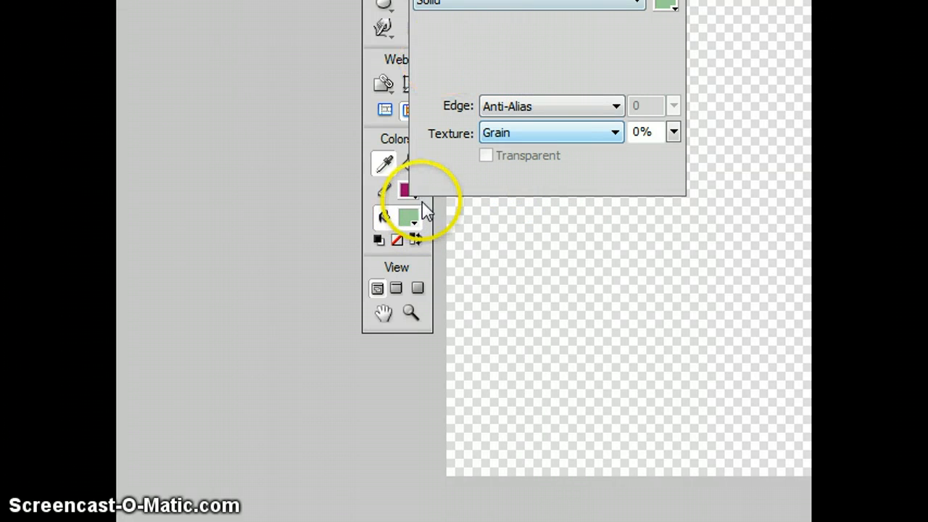
{"action": "left_click", "coordinate": [411, 218]}
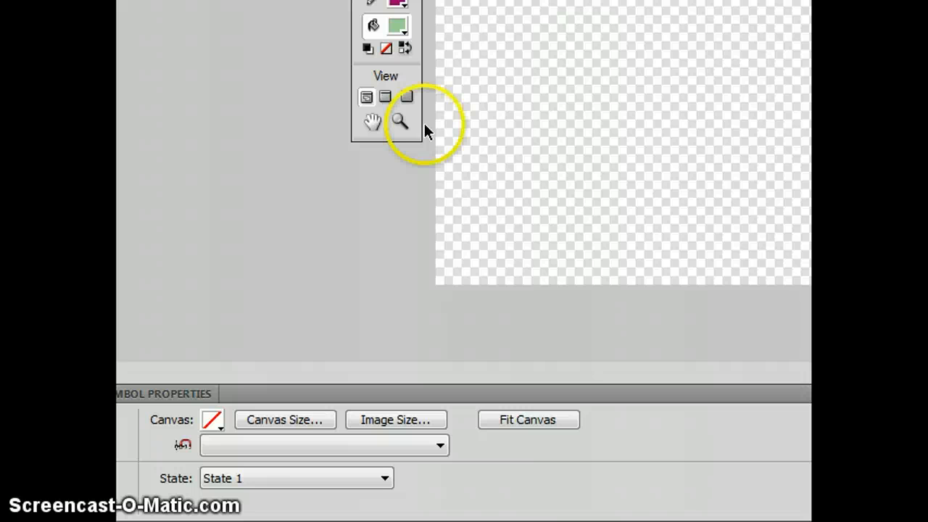
Step: Look over the canvas size settings and close them without changing anything
{"action": "left_click", "coordinate": [501, 242]}
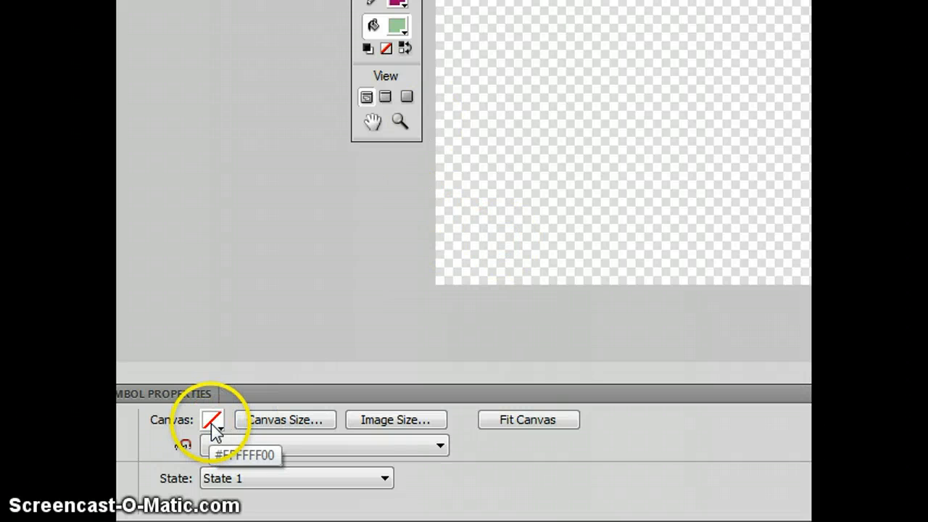
{"action": "left_click", "coordinate": [282, 428]}
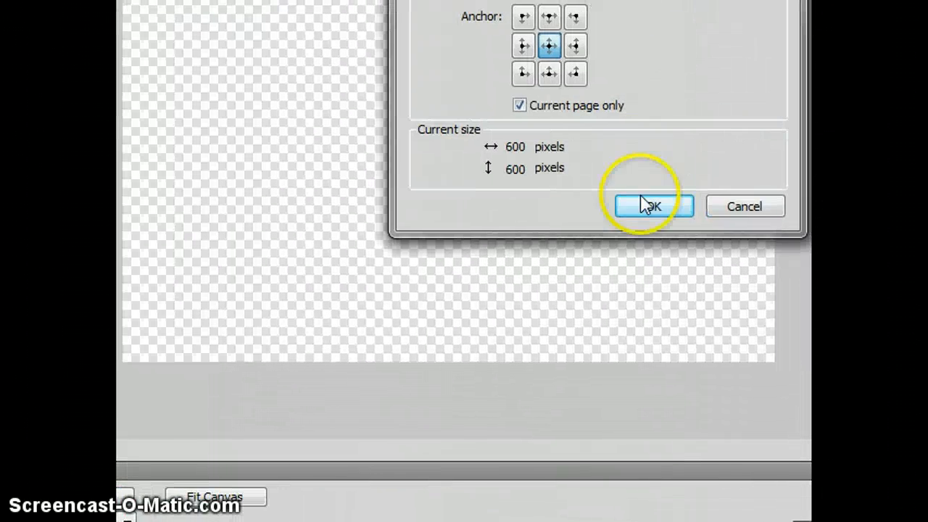
{"action": "left_click", "coordinate": [757, 299]}
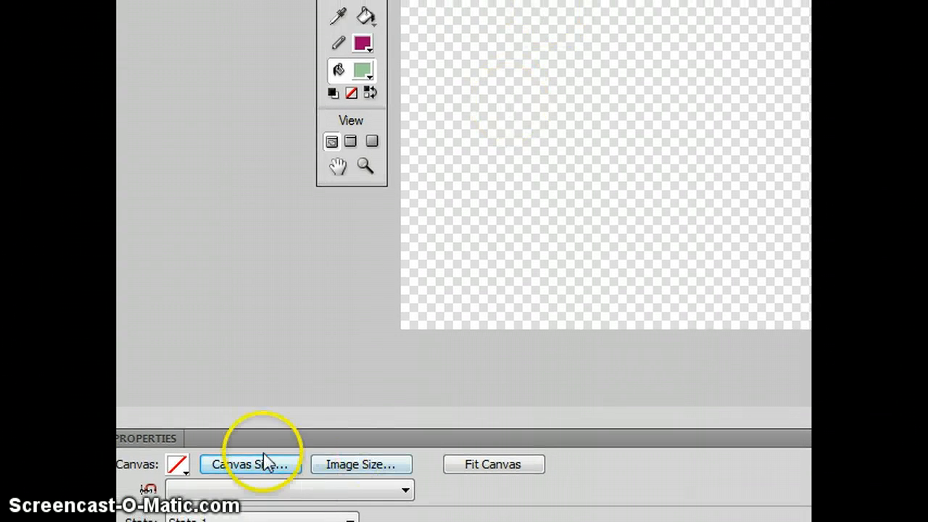
{"action": "left_click", "coordinate": [321, 319]}
{"action": "left_click", "coordinate": [269, 468]}
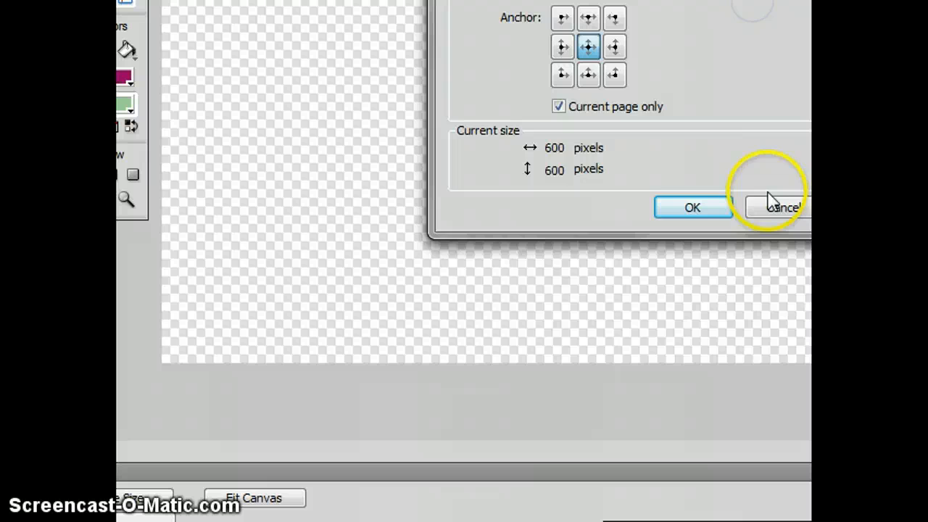
{"action": "left_click", "coordinate": [771, 205]}
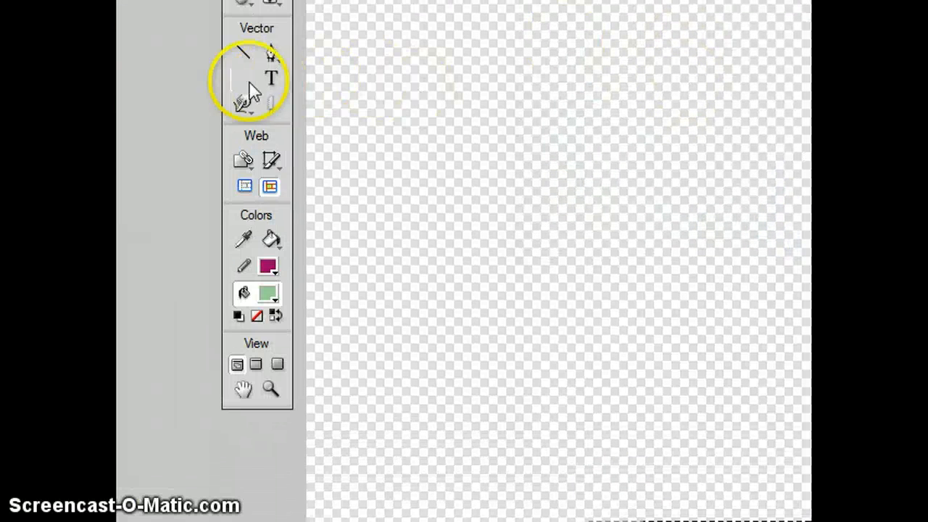
Step: Draw a large doughnut shape spanning just over half the canvas width and move it to the middle of the canvas
{"action": "left_click", "coordinate": [244, 82]}
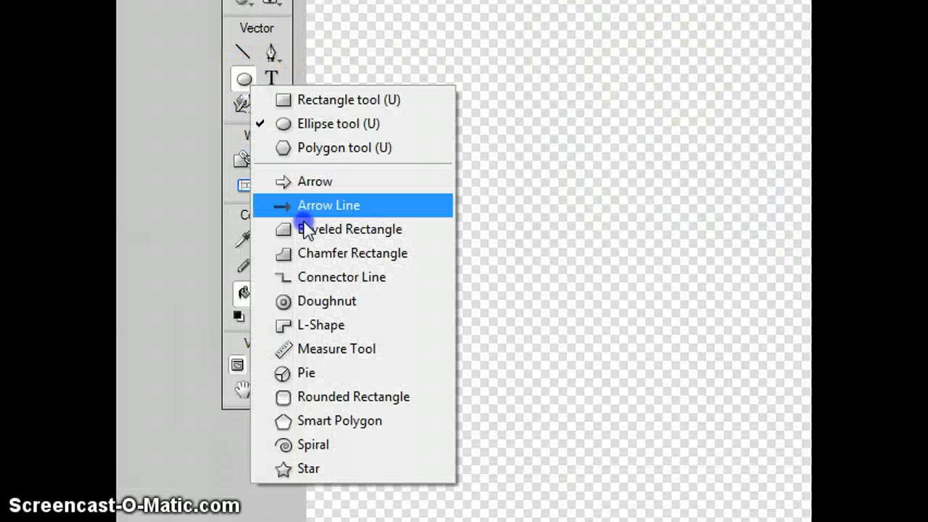
{"action": "left_click", "coordinate": [321, 301]}
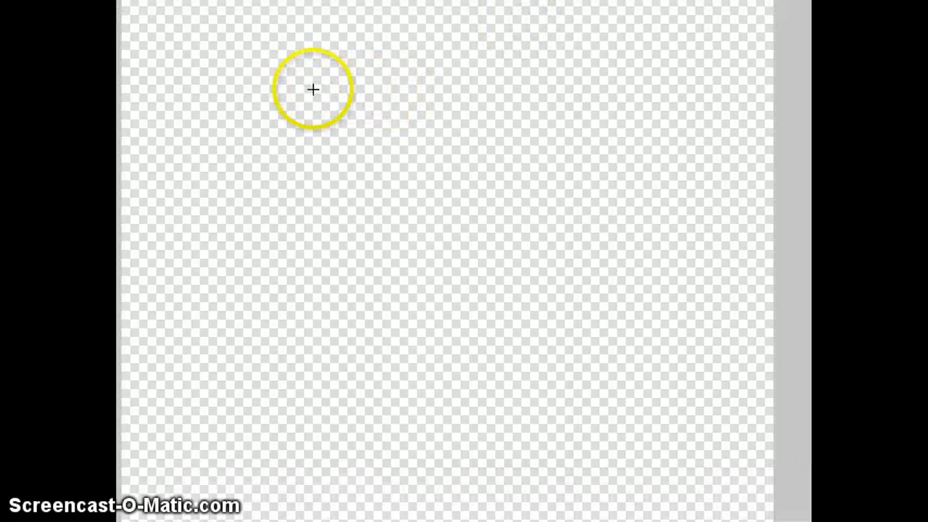
{"action": "left_click_drag", "start_coordinate": [313, 89], "coordinate": [652, 454]}
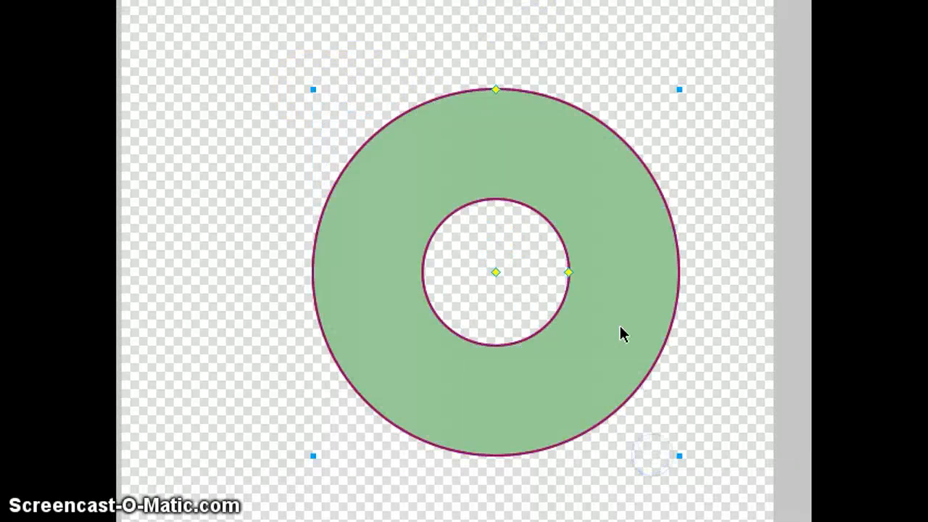
{"action": "left_click_drag", "start_coordinate": [435, 103], "coordinate": [389, 84]}
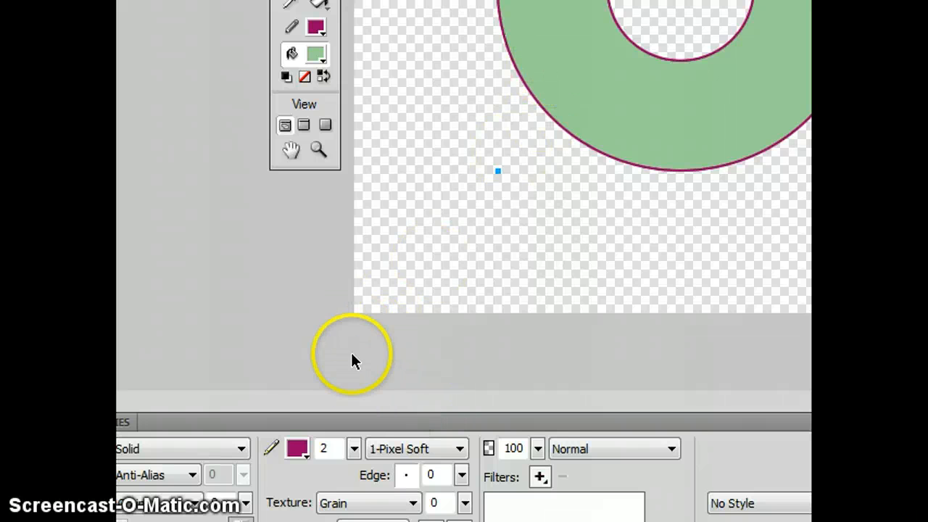
Step: Thicken the doughnut's stroke to 13
{"action": "left_click", "coordinate": [353, 449]}
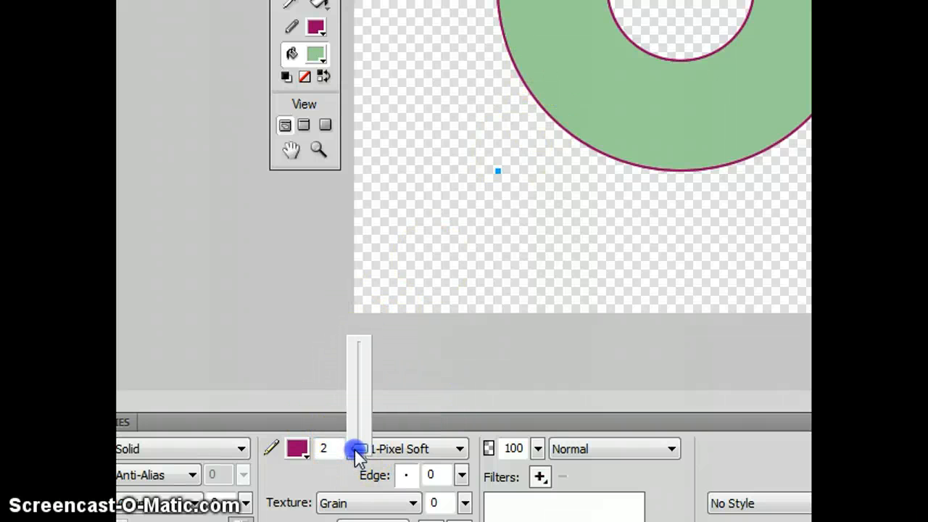
{"action": "left_click", "coordinate": [356, 449]}
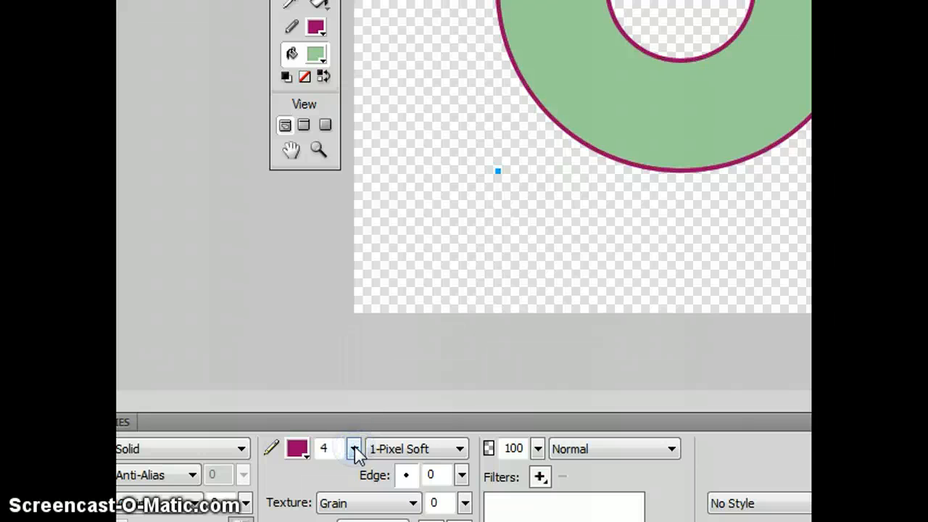
{"action": "left_click", "coordinate": [357, 449]}
{"action": "left_click_drag", "start_coordinate": [359, 442], "coordinate": [358, 446]}
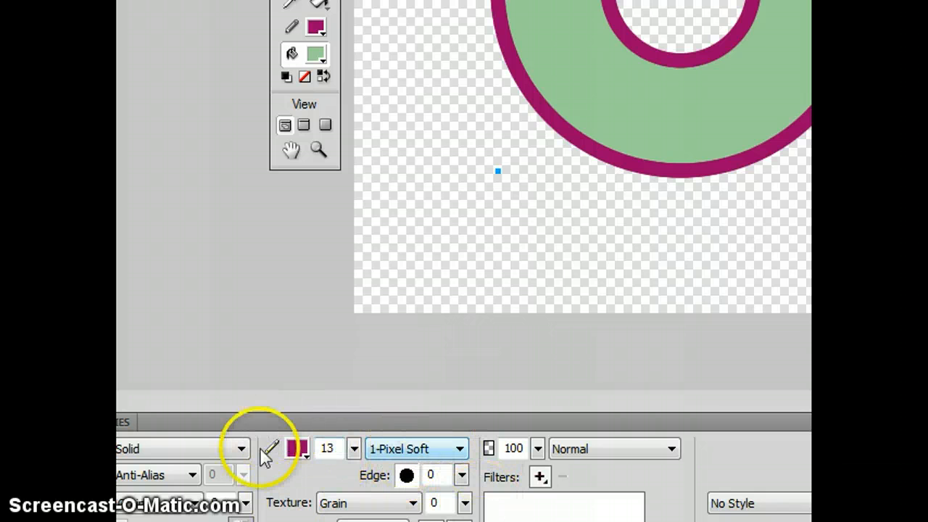
Step: Try the Basic Dash stroke on the doughnut, and switch it to the Bristle stroke from the Oil category
{"action": "left_click", "coordinate": [440, 454]}
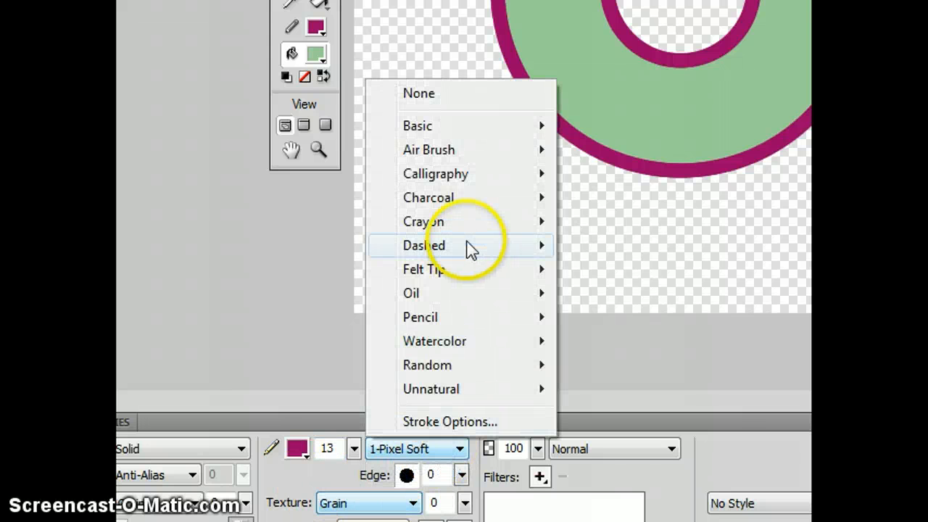
{"action": "mouse_move", "coordinate": [465, 244]}
{"action": "left_click", "coordinate": [337, 246]}
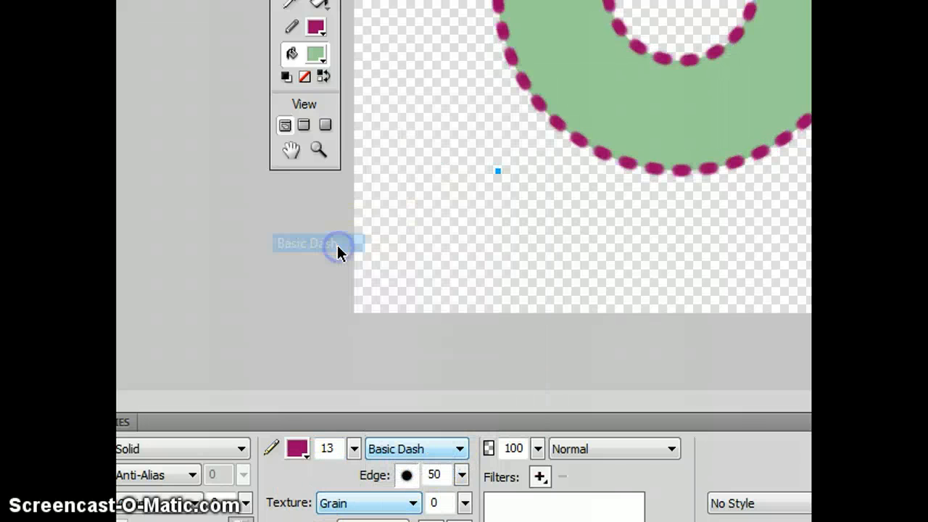
{"action": "left_click", "coordinate": [432, 448]}
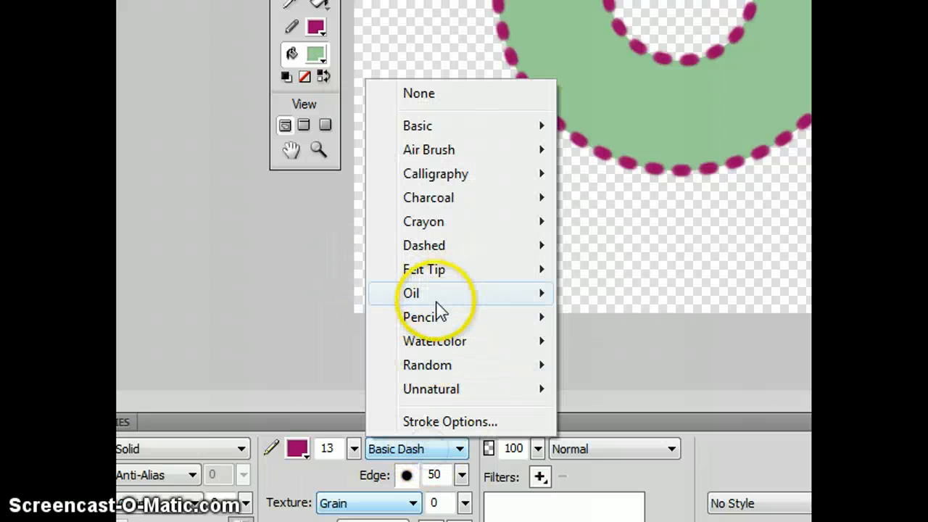
{"action": "mouse_move", "coordinate": [377, 294]}
{"action": "left_click", "coordinate": [304, 290]}
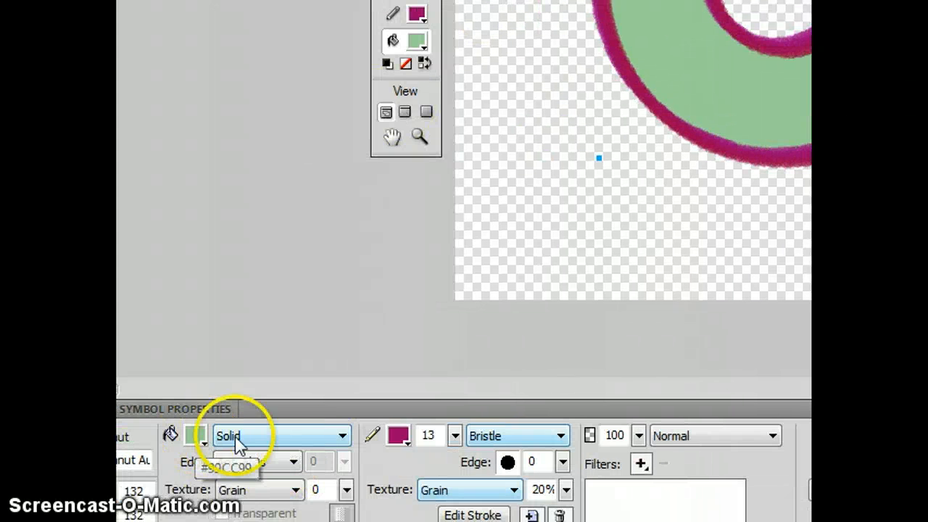
Step: Change the doughnut's solid fill to a Starburst gradient
{"action": "left_click", "coordinate": [289, 438]}
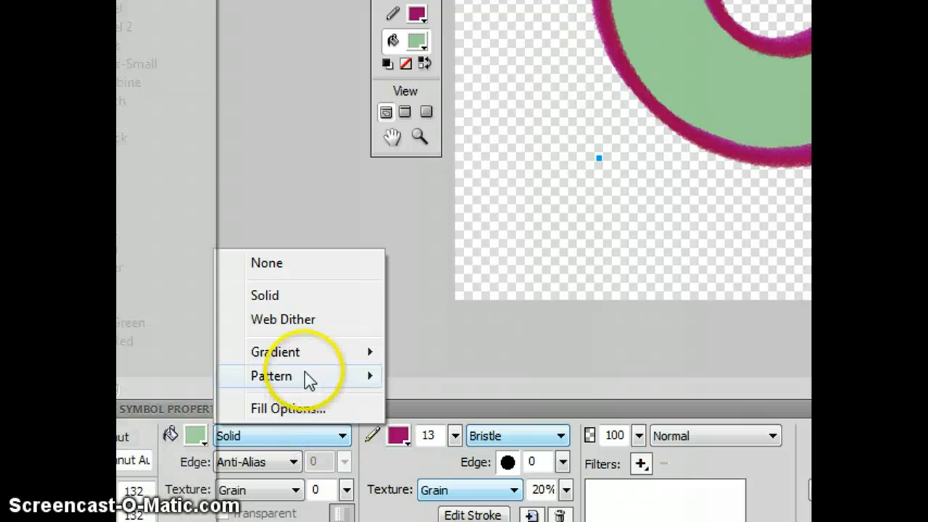
{"action": "mouse_move", "coordinate": [310, 360]}
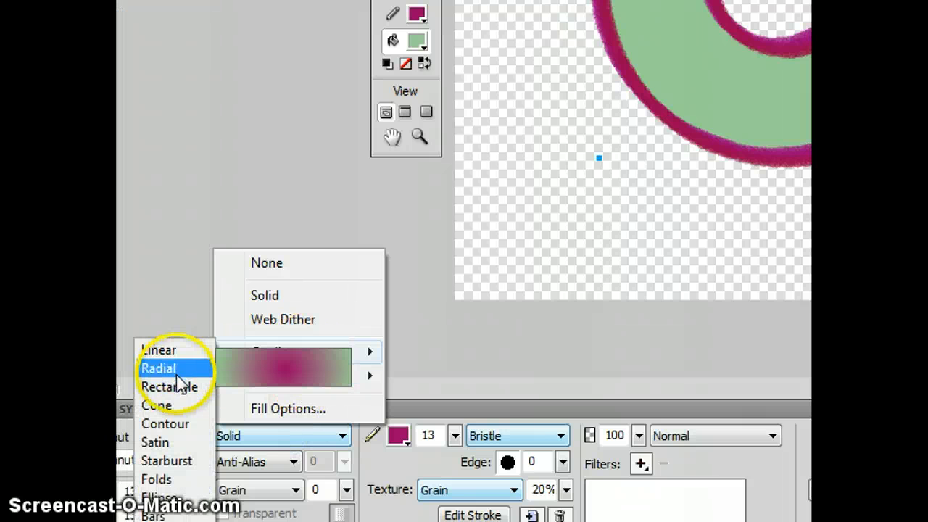
{"action": "left_click", "coordinate": [174, 459]}
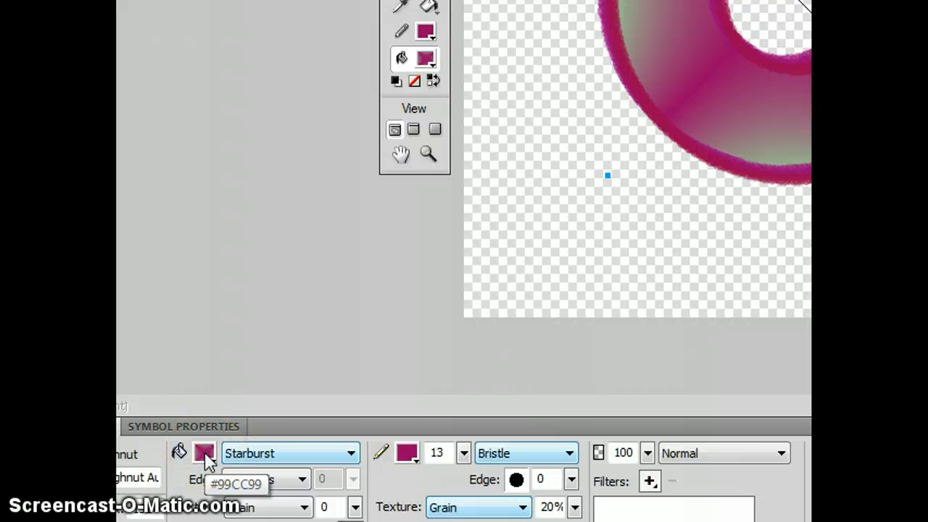
Step: Recolour the doughnut's gradient from blue #0000FF at the start to cyan #00FFFF at the end
{"action": "left_click", "coordinate": [204, 455]}
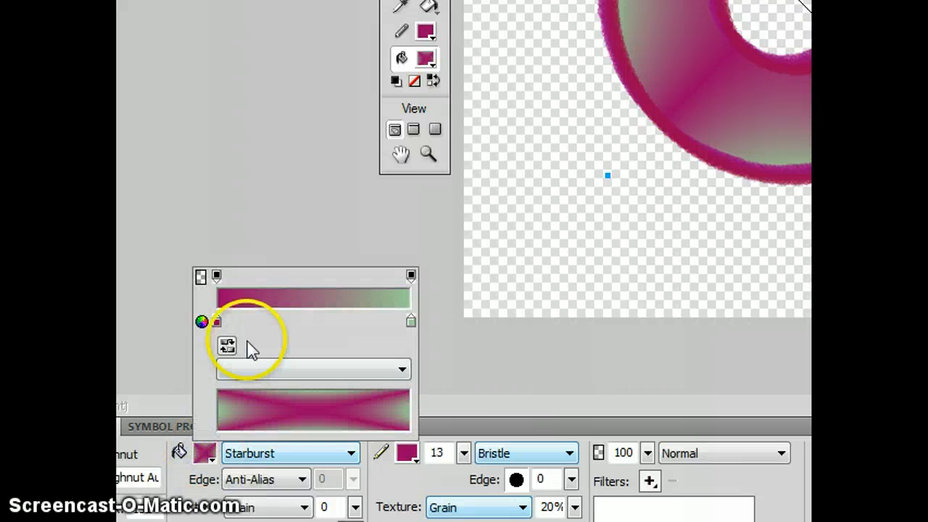
{"action": "left_click", "coordinate": [216, 323]}
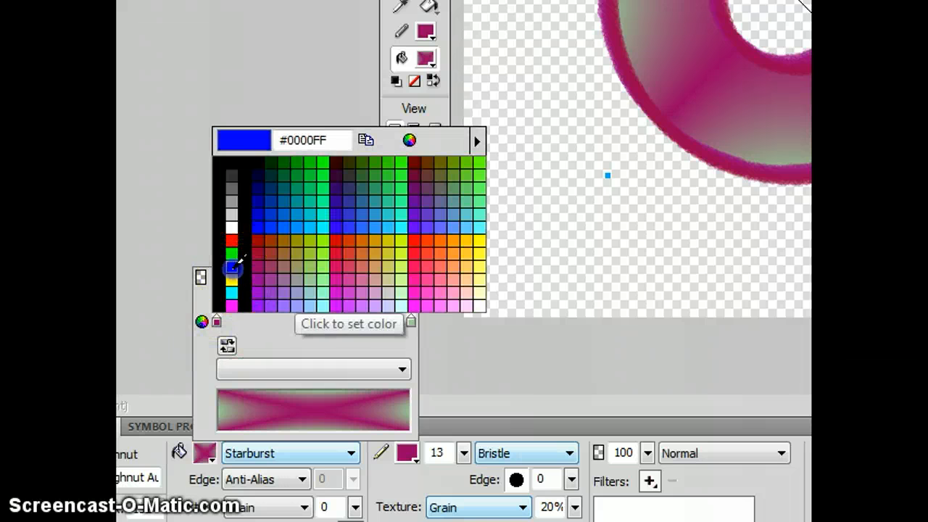
{"action": "left_click", "coordinate": [232, 268]}
{"action": "left_click", "coordinate": [410, 322]}
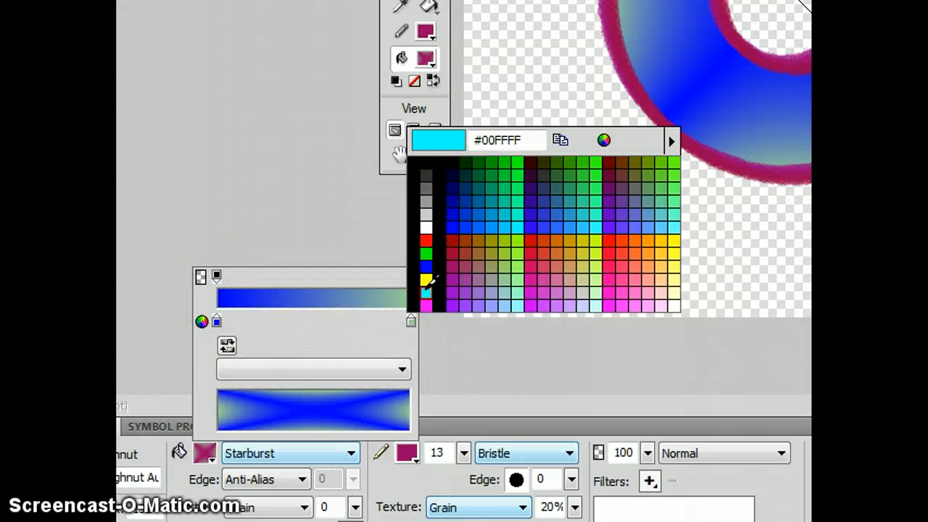
{"action": "left_click", "coordinate": [425, 294]}
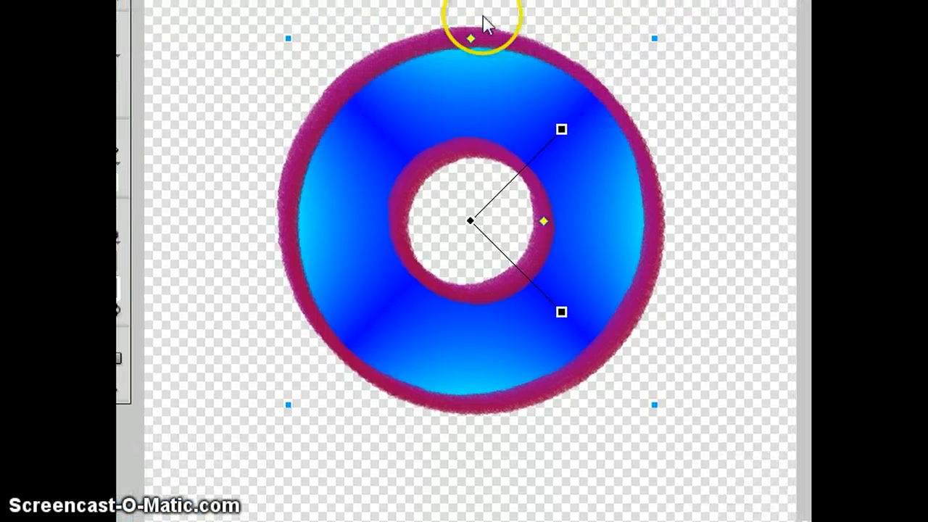
Step: Rotate the doughnut's starburst gradient so that one handle points upward and the other toward the shape's left side
{"action": "left_click", "coordinate": [562, 130]}
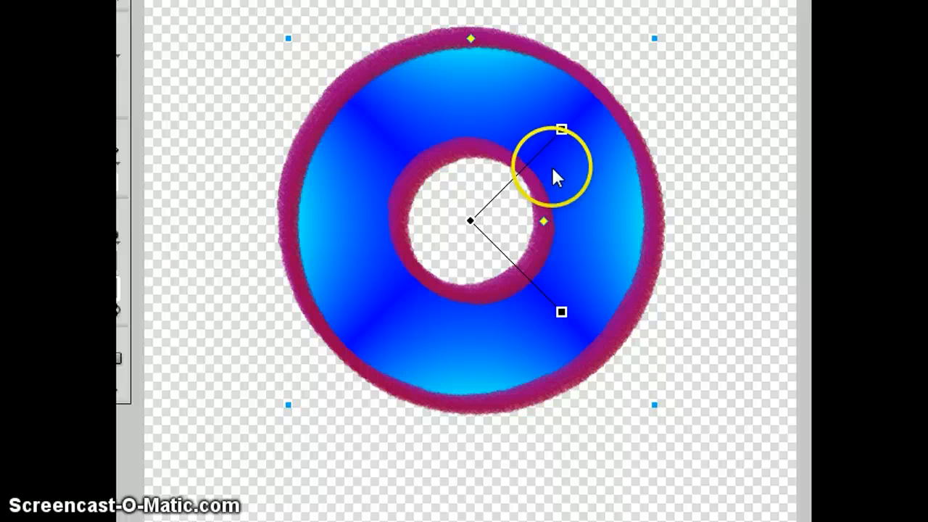
{"action": "left_click", "coordinate": [560, 129]}
{"action": "left_click_drag", "start_coordinate": [560, 129], "coordinate": [480, 119]}
{"action": "left_click_drag", "start_coordinate": [560, 312], "coordinate": [345, 212]}
{"action": "left_click", "coordinate": [553, 179]}
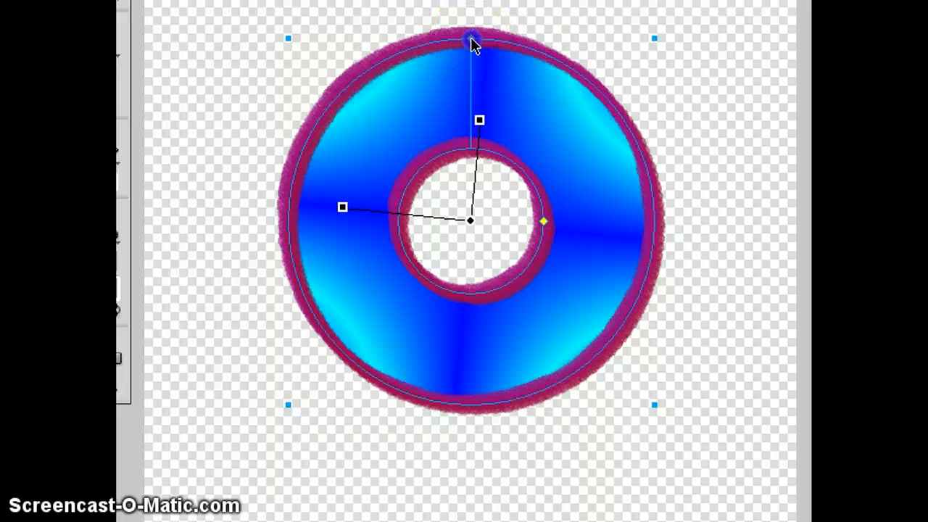
Step: Cut an opening into the upper part of the doughnut with its shape control points, and make its hole smaller
{"action": "left_click_drag", "start_coordinate": [474, 41], "coordinate": [502, 48]}
{"action": "left_click_drag", "start_coordinate": [622, 136], "coordinate": [474, 38]}
{"action": "left_click_drag", "start_coordinate": [327, 79], "coordinate": [327, 79]}
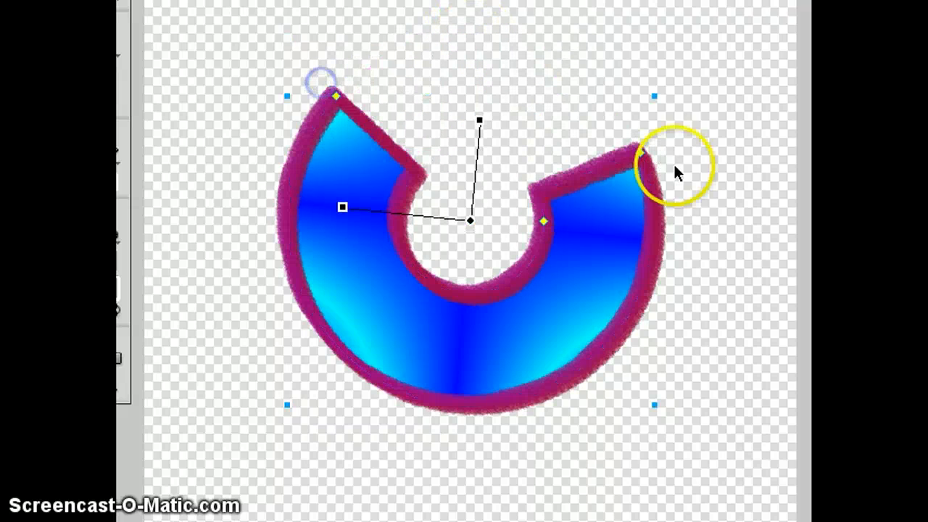
{"action": "left_click_drag", "start_coordinate": [644, 154], "coordinate": [654, 186]}
{"action": "left_click_drag", "start_coordinate": [545, 227], "coordinate": [516, 221]}
Step: Run the Export Wizard with the web as destination, and start exporting the graphic from the preview with the GIF Web 216 settings
{"action": "left_click", "coordinate": [391, 16]}
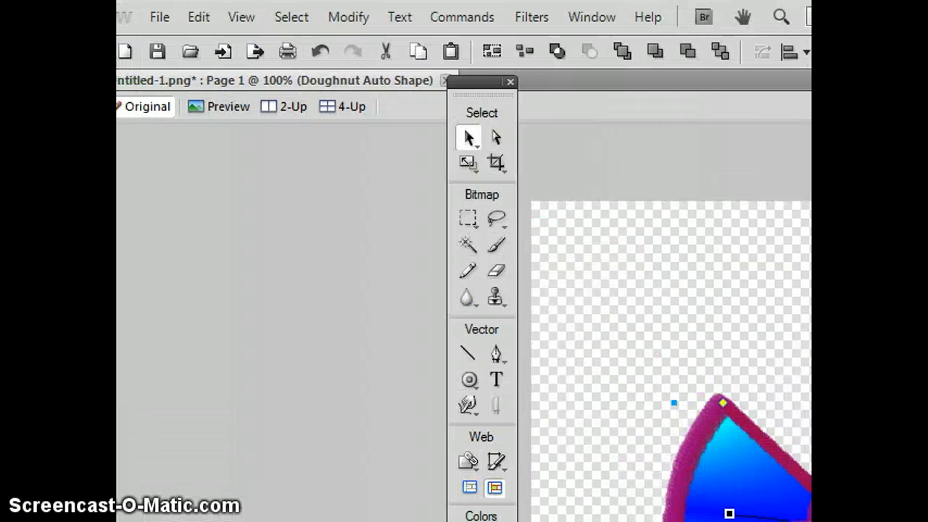
{"action": "left_click", "coordinate": [185, 19]}
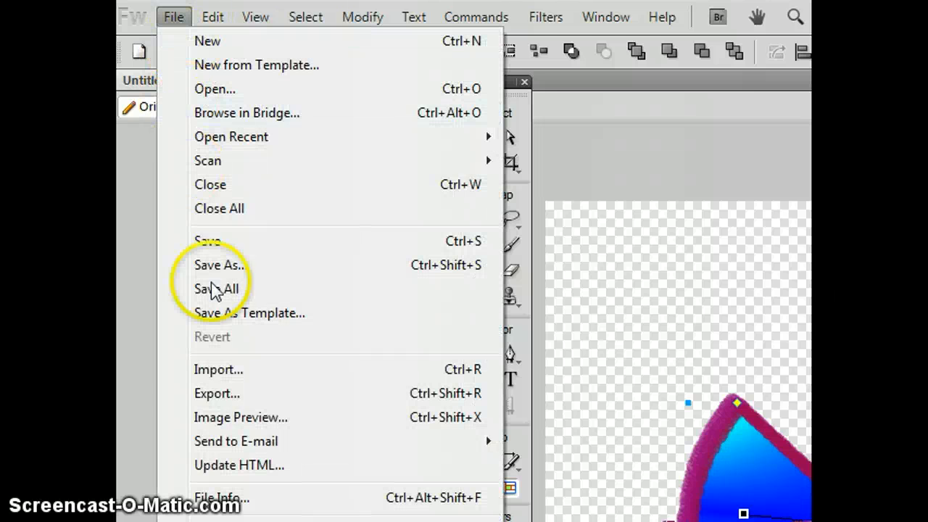
{"action": "left_click", "coordinate": [255, 401]}
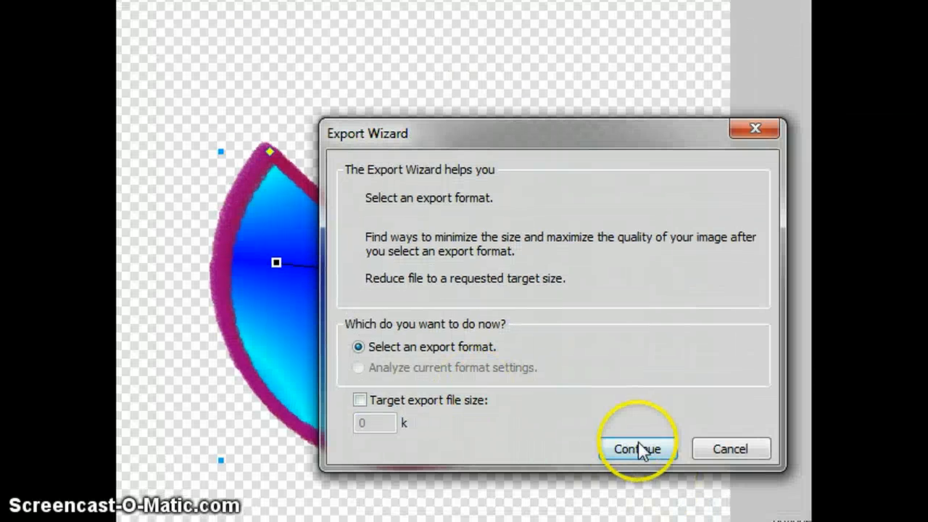
{"action": "left_click", "coordinate": [636, 449]}
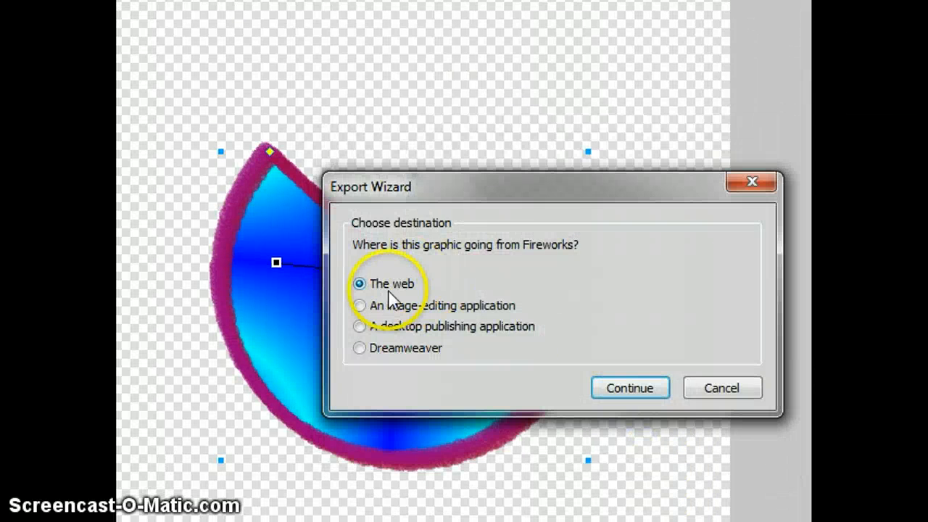
{"action": "left_click", "coordinate": [650, 388]}
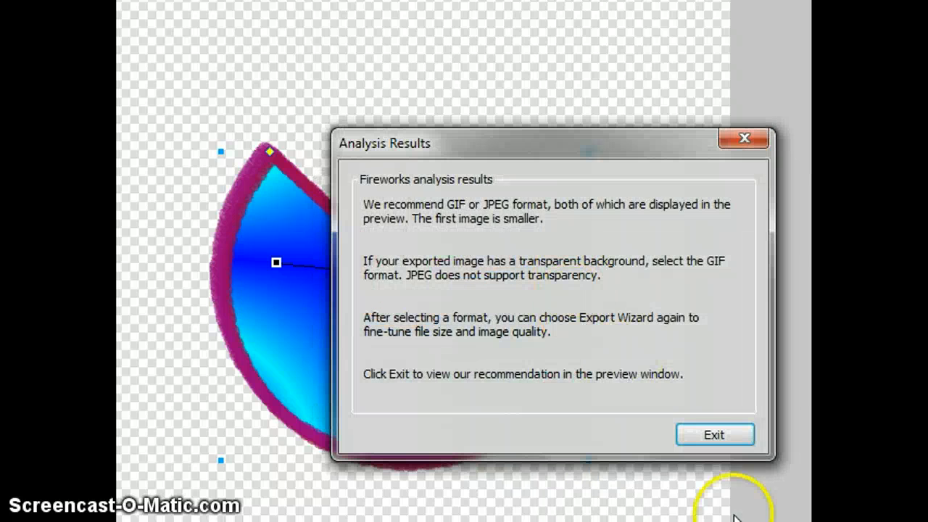
{"action": "left_click", "coordinate": [717, 435]}
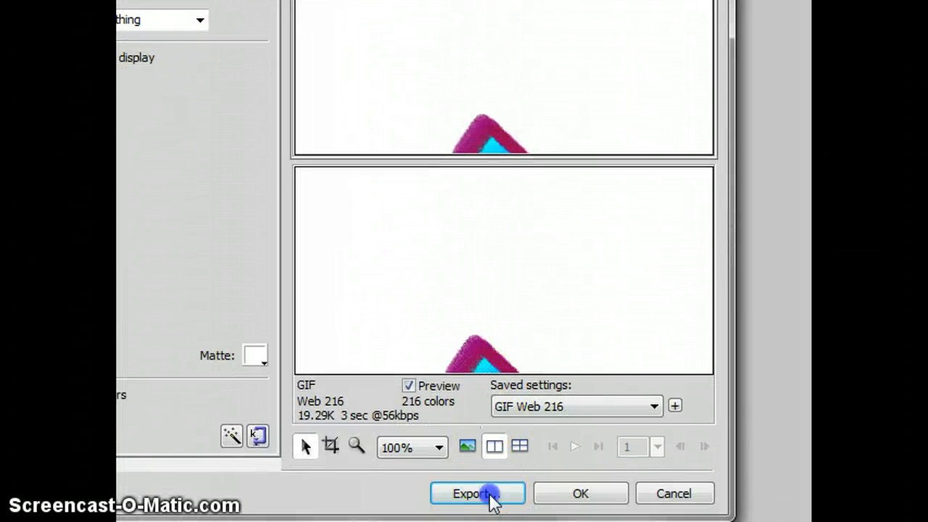
{"action": "left_click", "coordinate": [490, 496]}
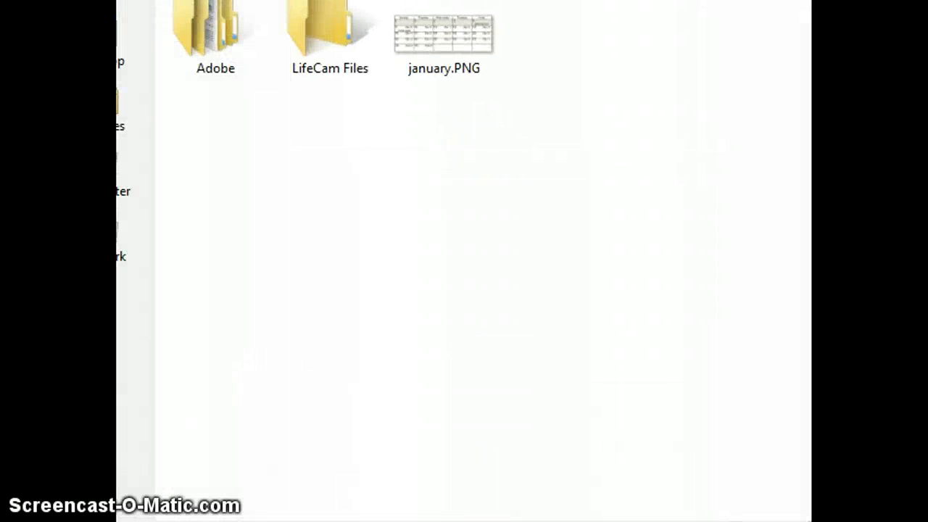